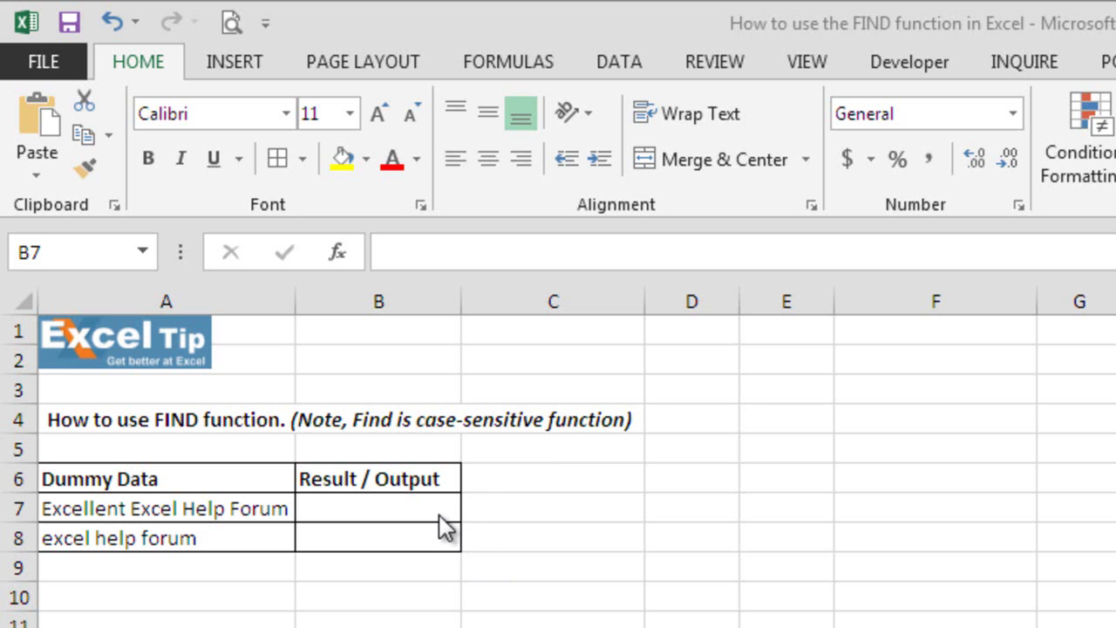
Enter =FIND("E",A7,1) in B7 so it returns 1, the first capital E in A7
click(433, 508)
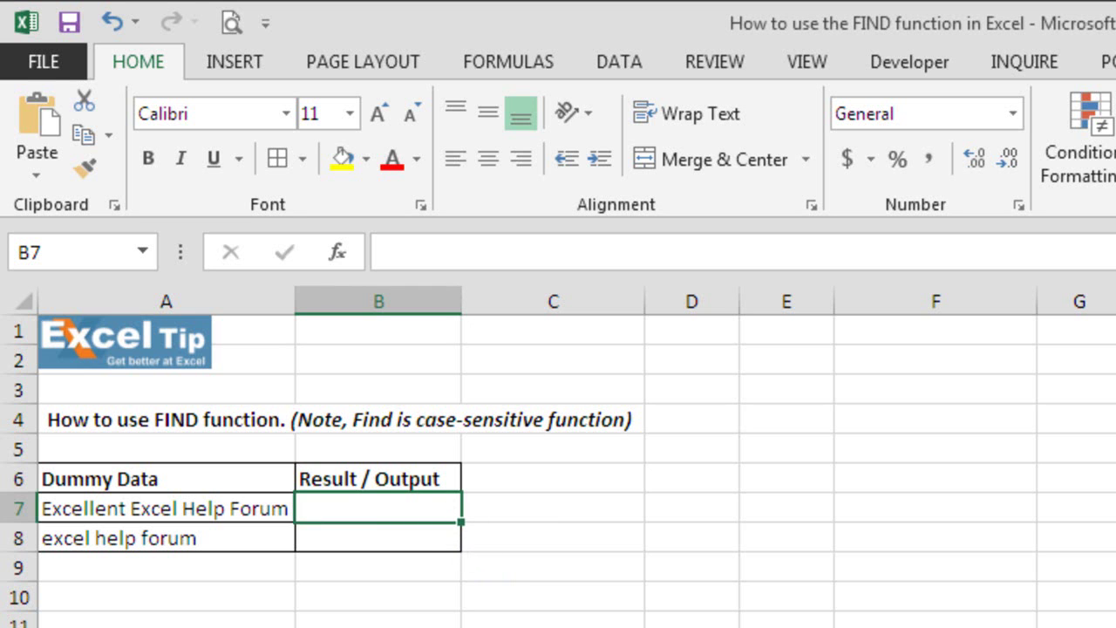
text(=find)
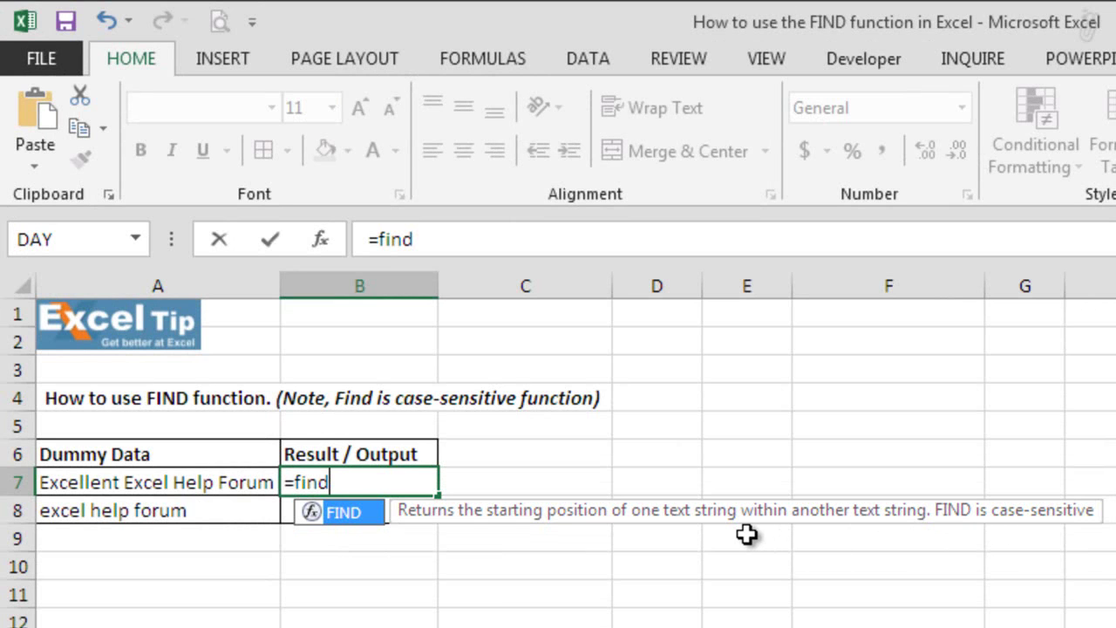
key(Tab)
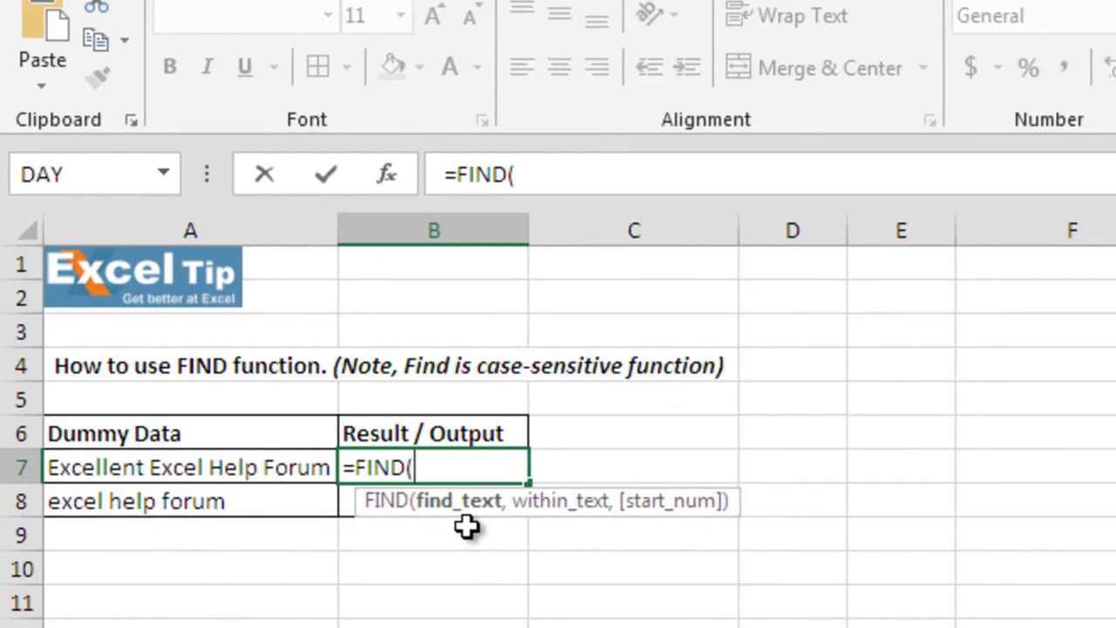
text("E")
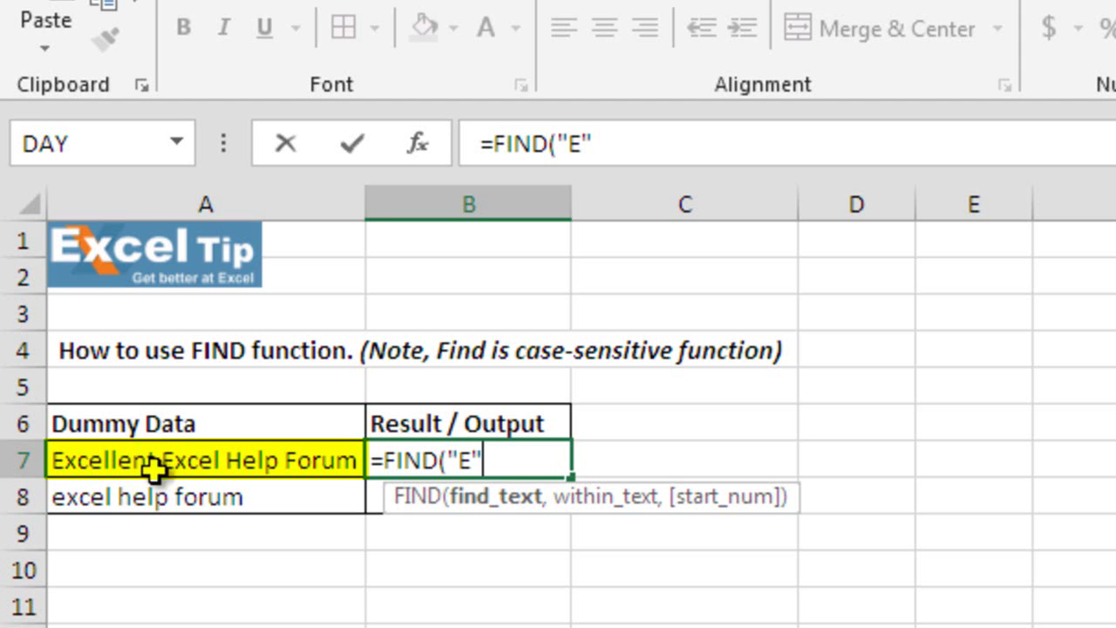
text(,)
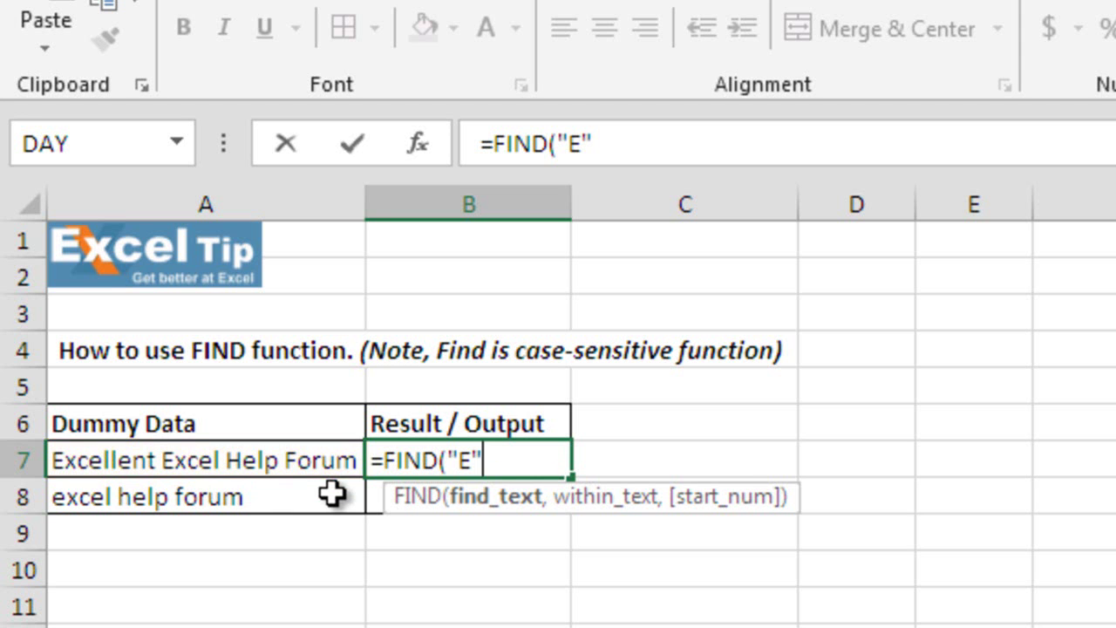
click(296, 461)
text(,)
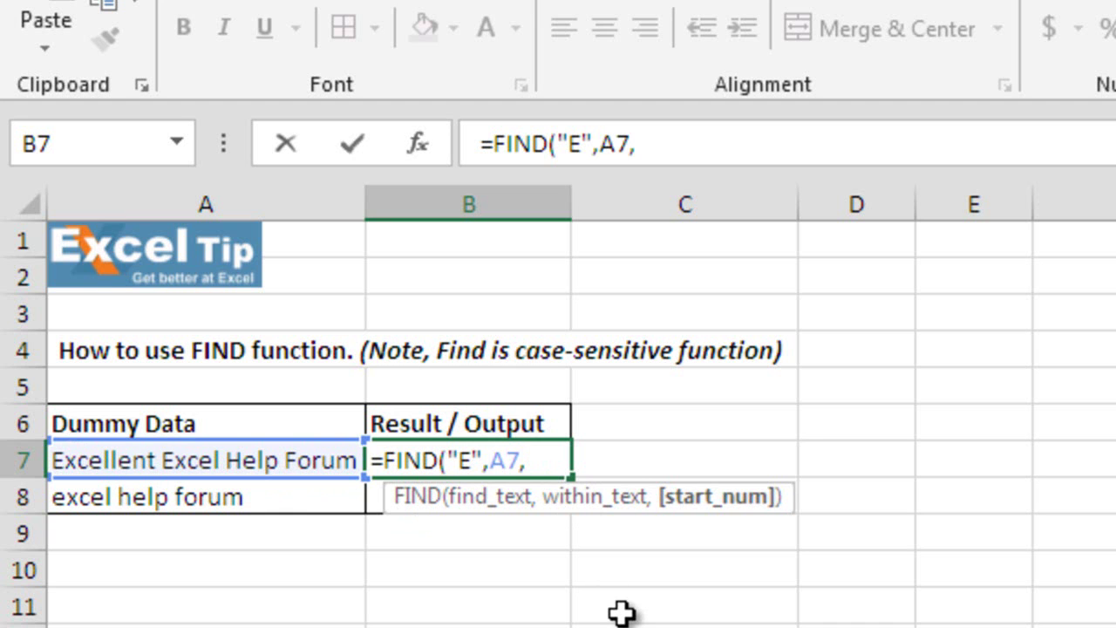
text(1))
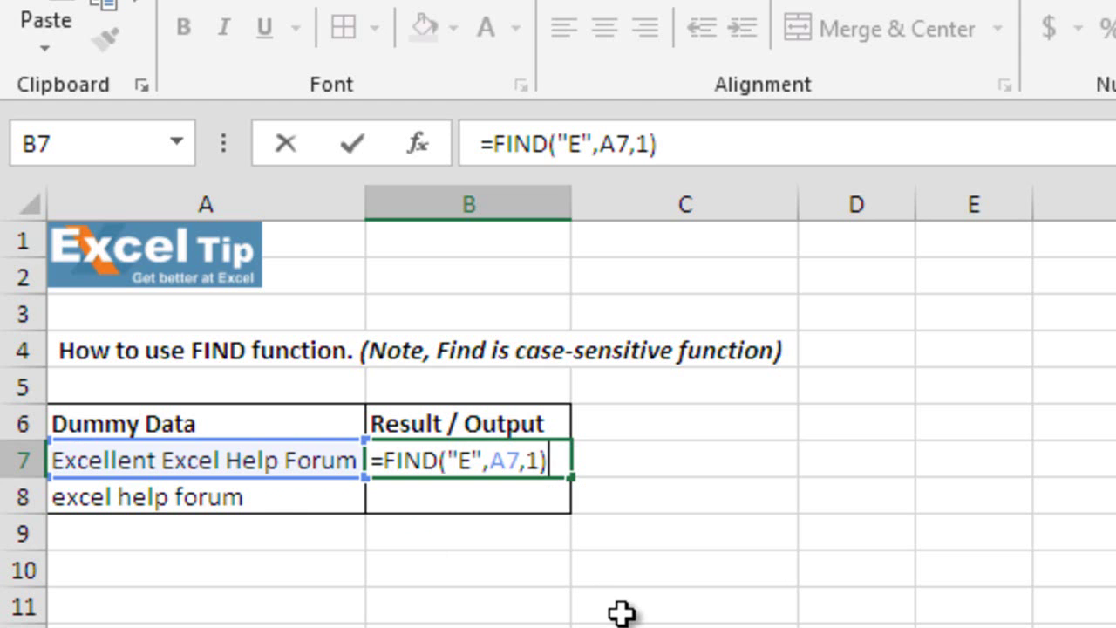
key(Return)
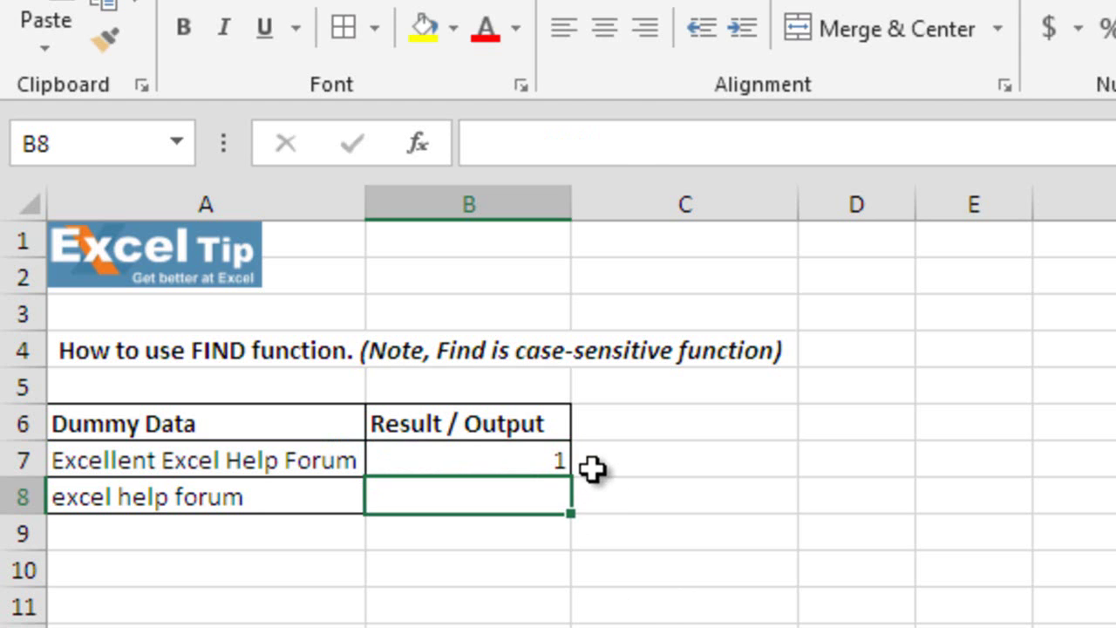
Change B7's start_num to 2 so =FIND("E",A7,2) returns 11, the second capital E
click(562, 463)
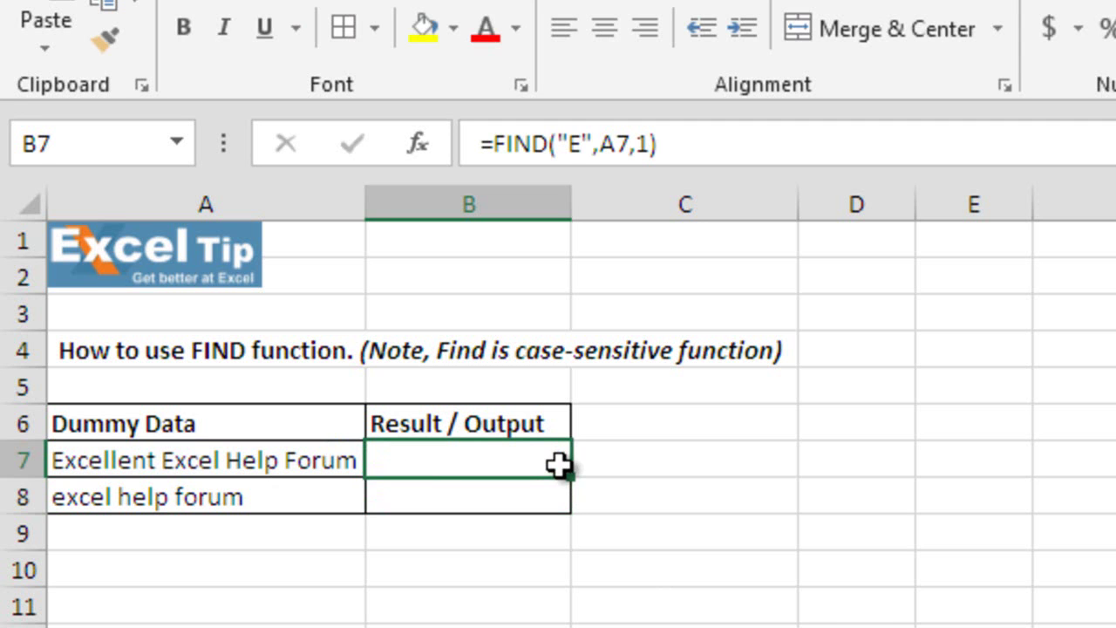
click(570, 142)
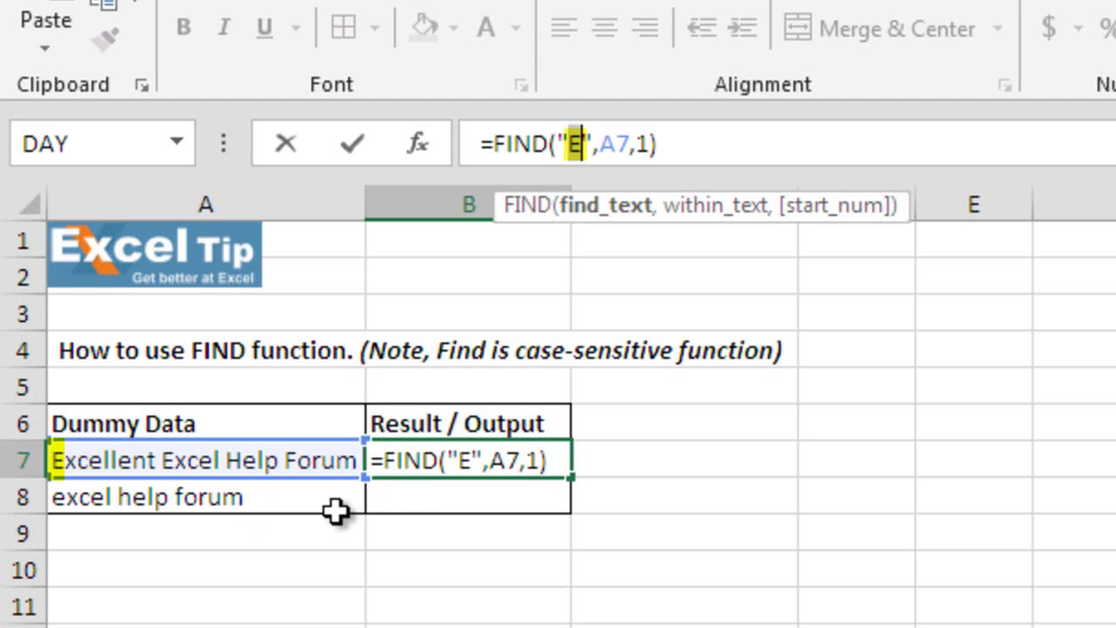
key(Escape)
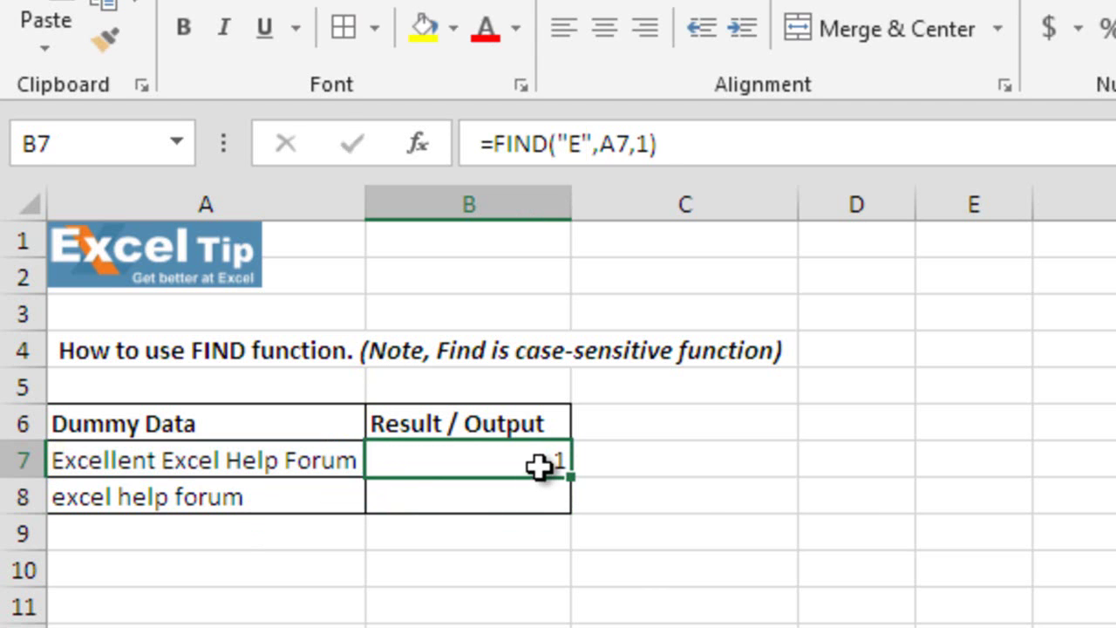
double_click(540, 465)
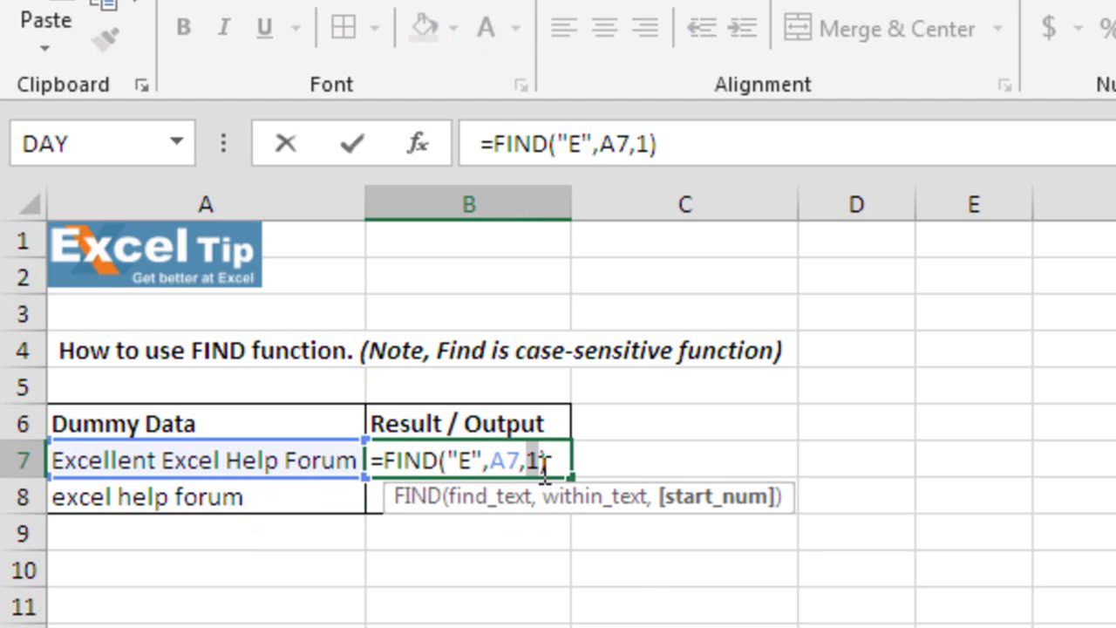
text(2)
key(Return)
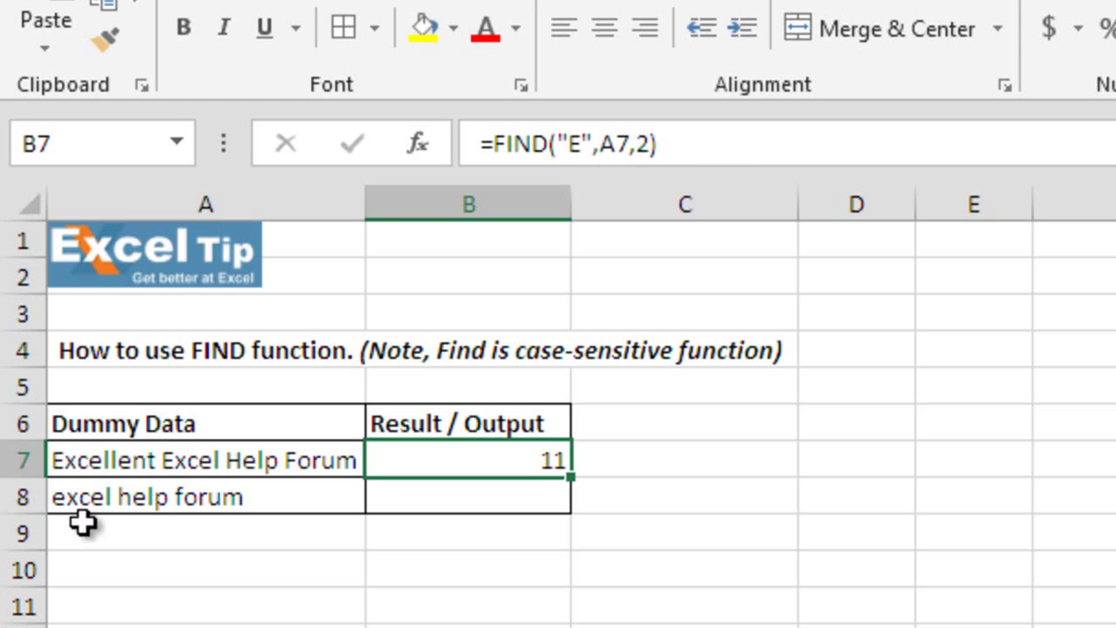
click(79, 463)
double_click(73, 463)
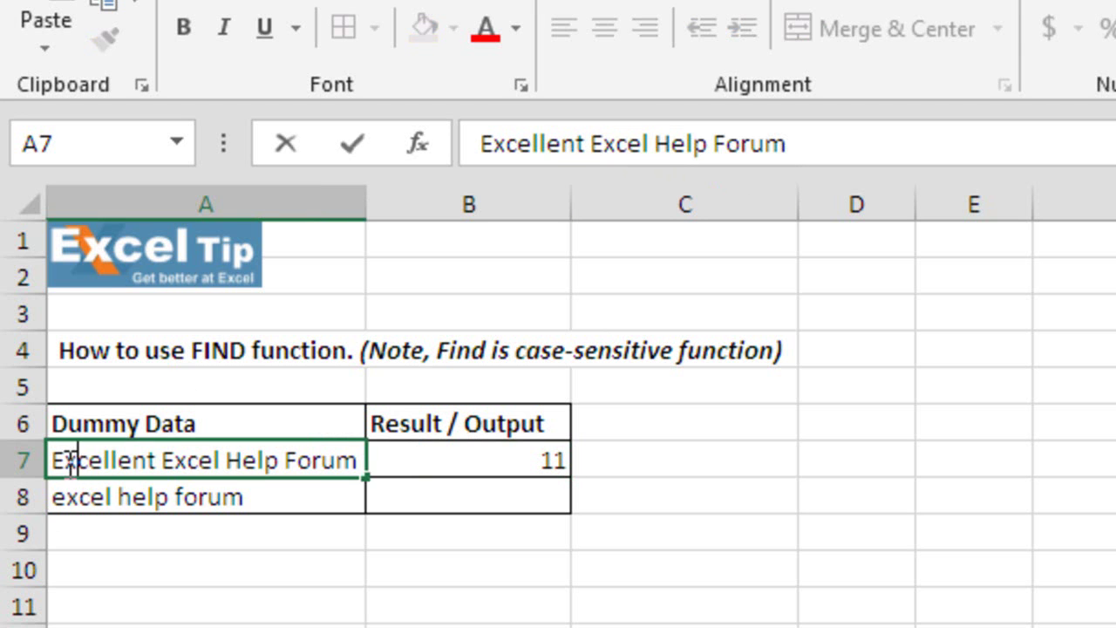
drag(65, 462, 376, 462)
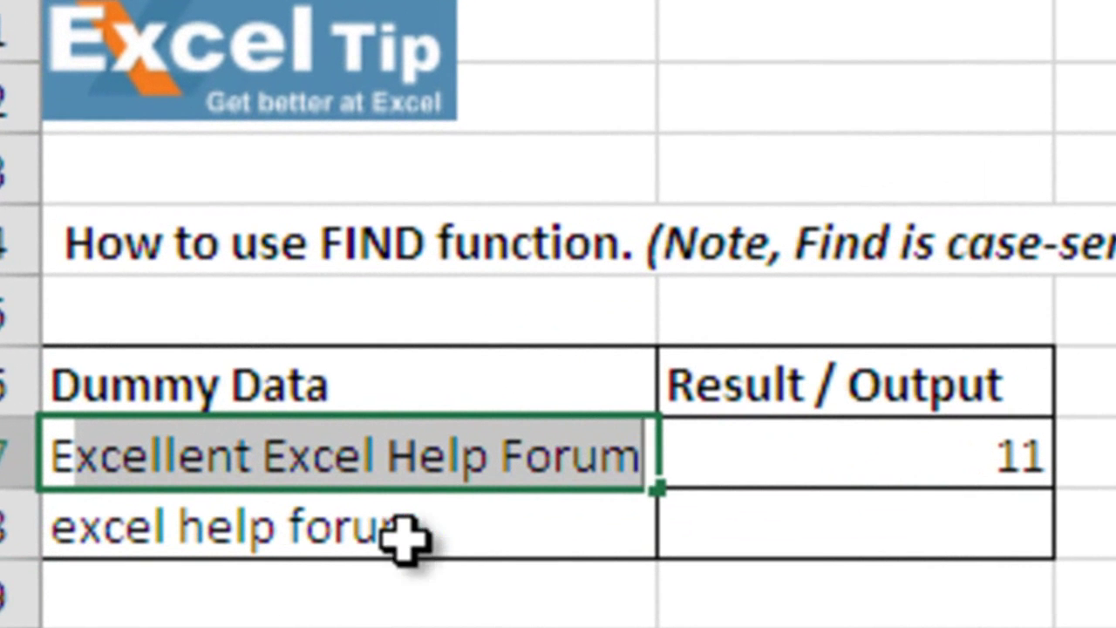
key(Escape)
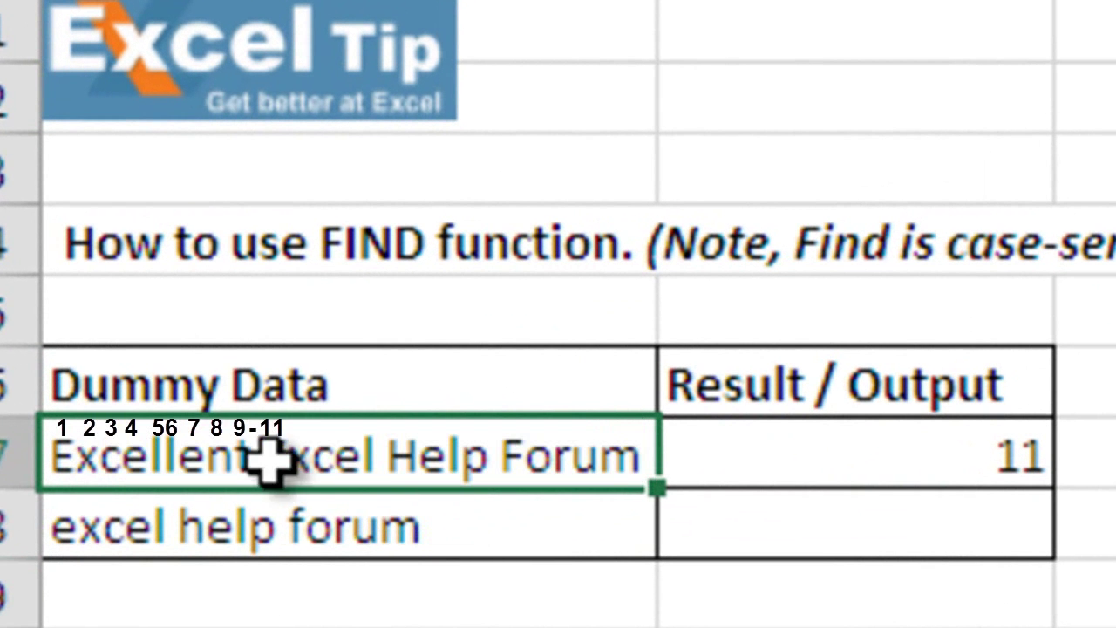
click(763, 488)
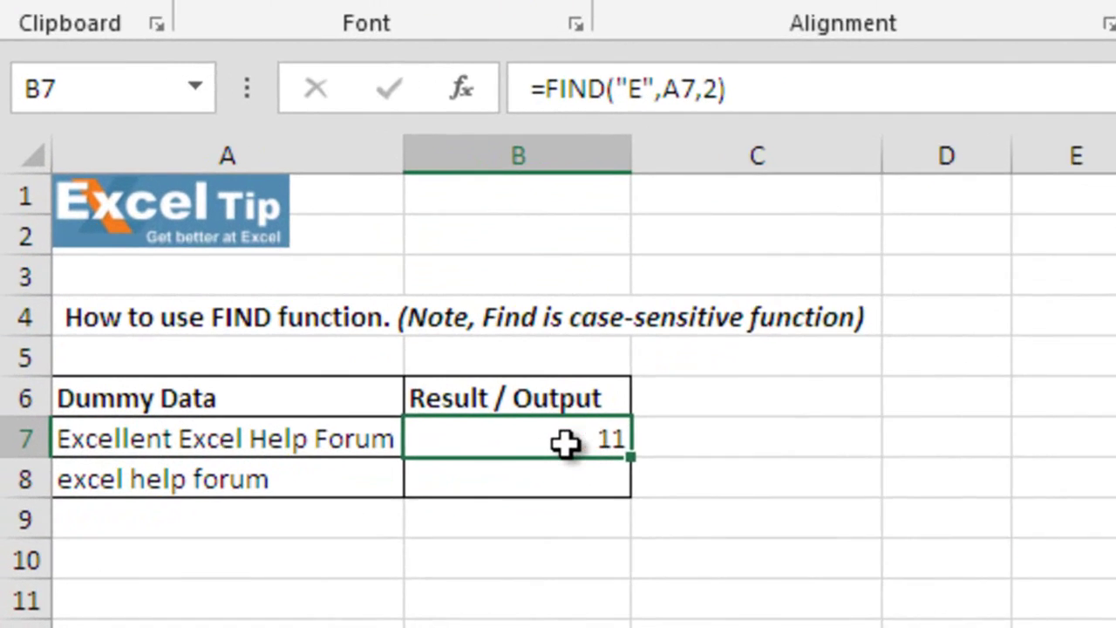
Edit B7's formula to =FIND("x",A7,1), searching for x from character 1
double_click(394, 498)
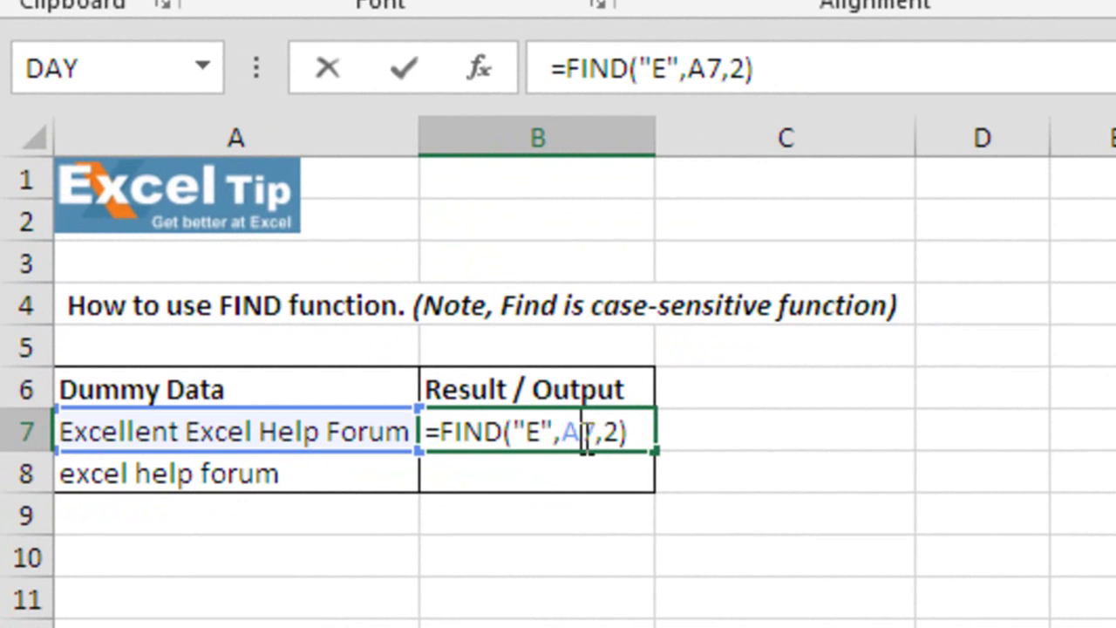
double_click(534, 433)
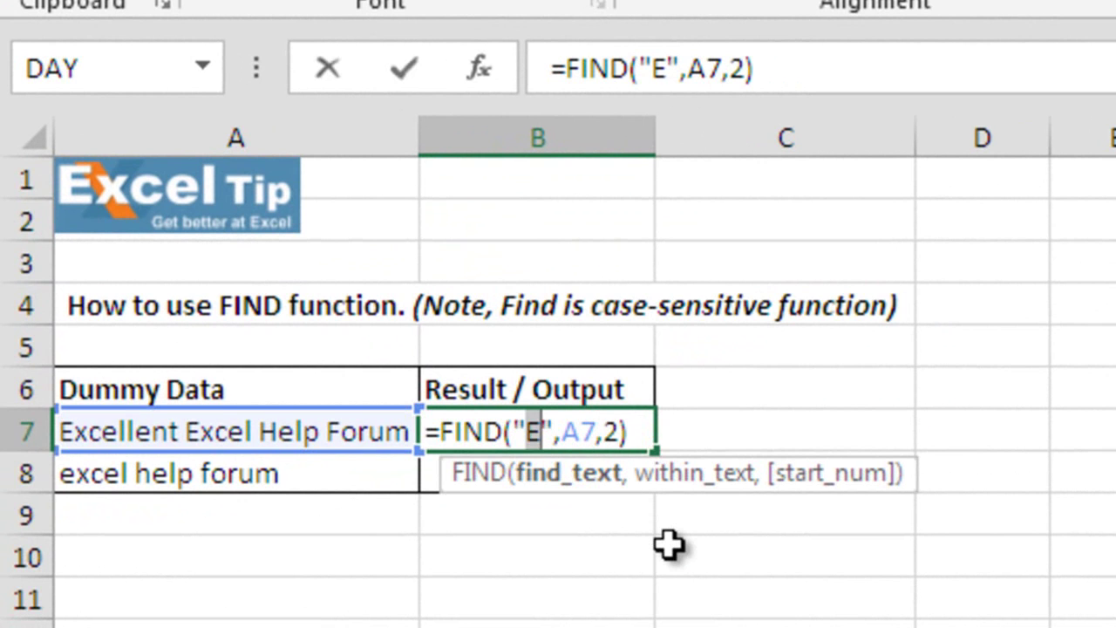
text(x)
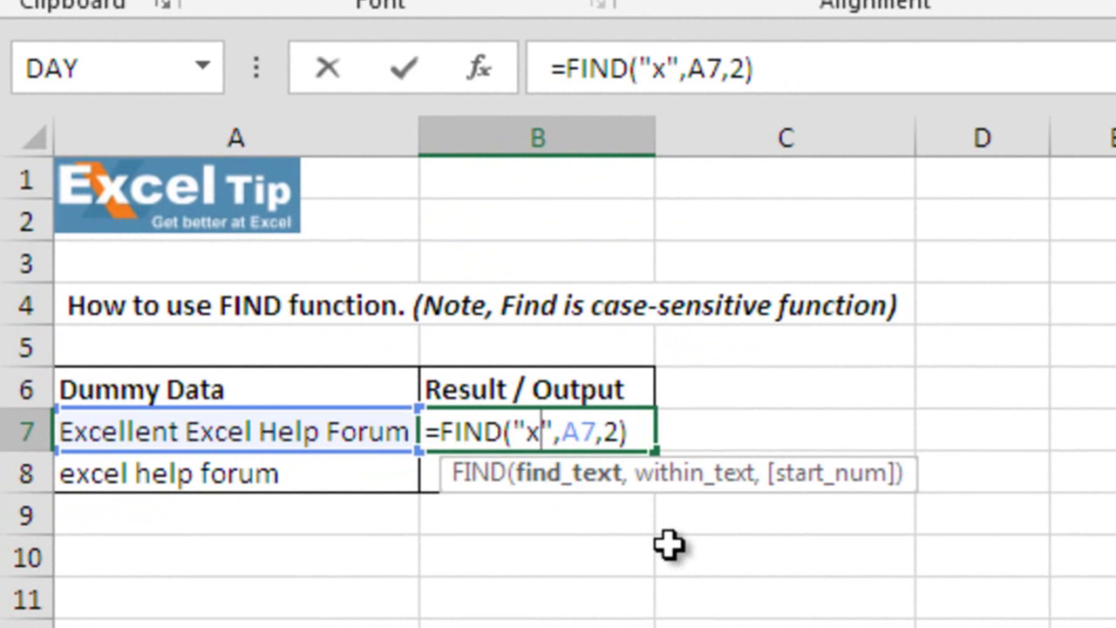
double_click(615, 431)
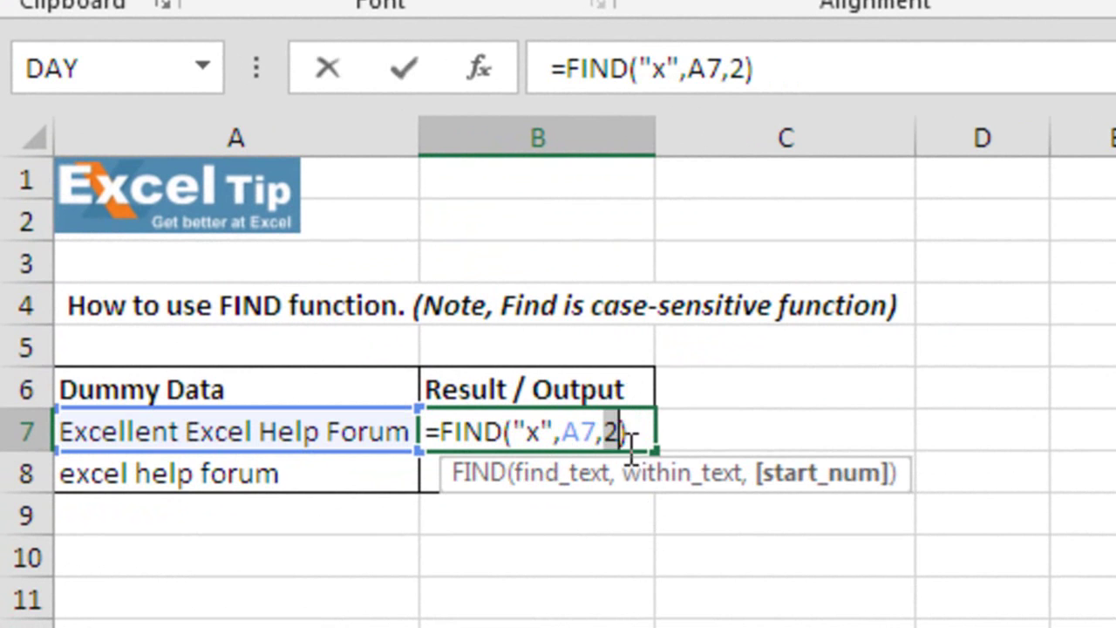
text(1)
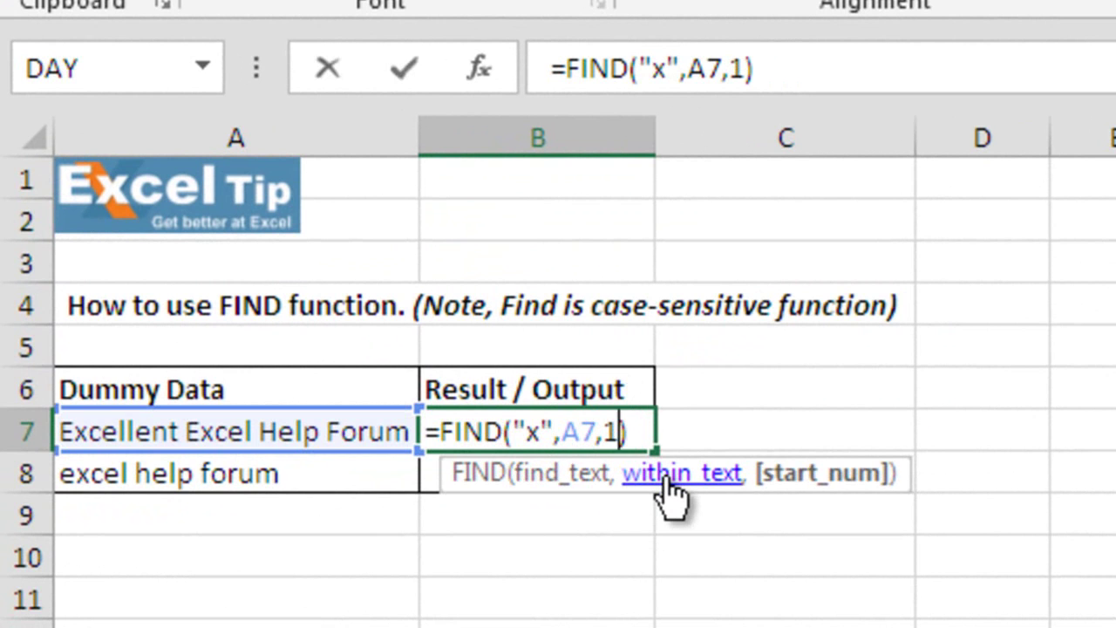
key(Return)
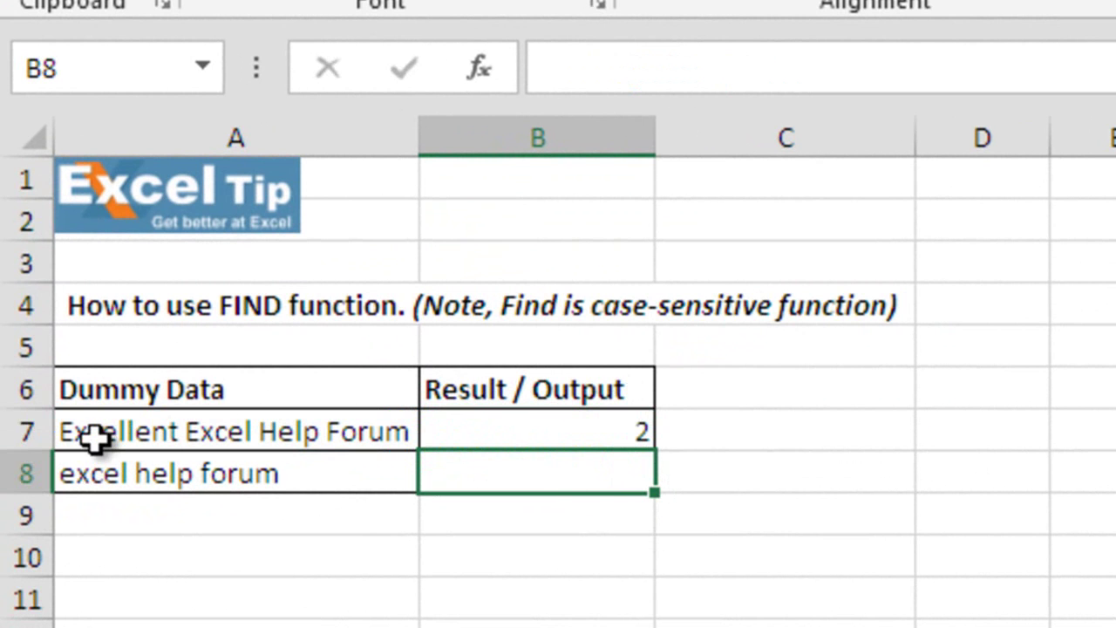
Insert an asterisk before x, making B7's =FIND("*x",A7,1) return #VALUE!
double_click(608, 430)
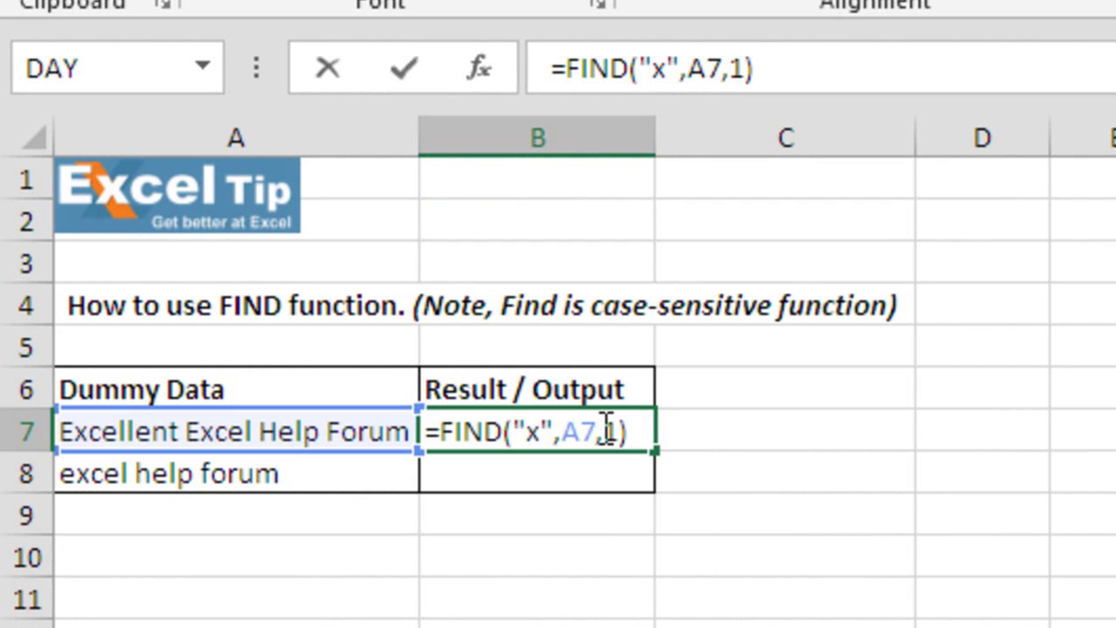
click(526, 430)
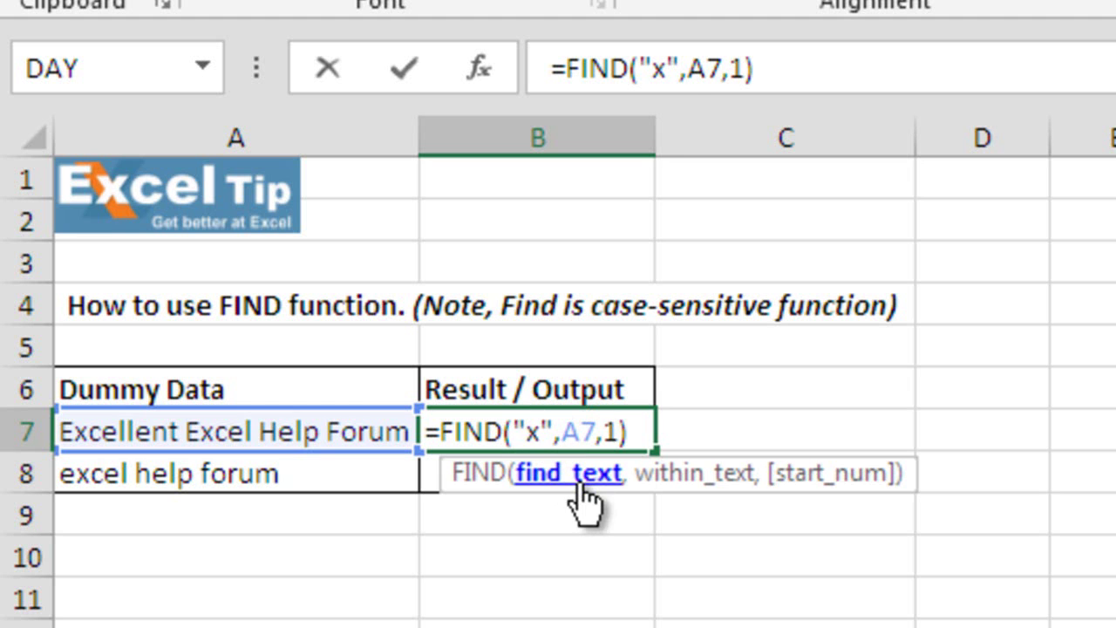
text(*)
key(Return)
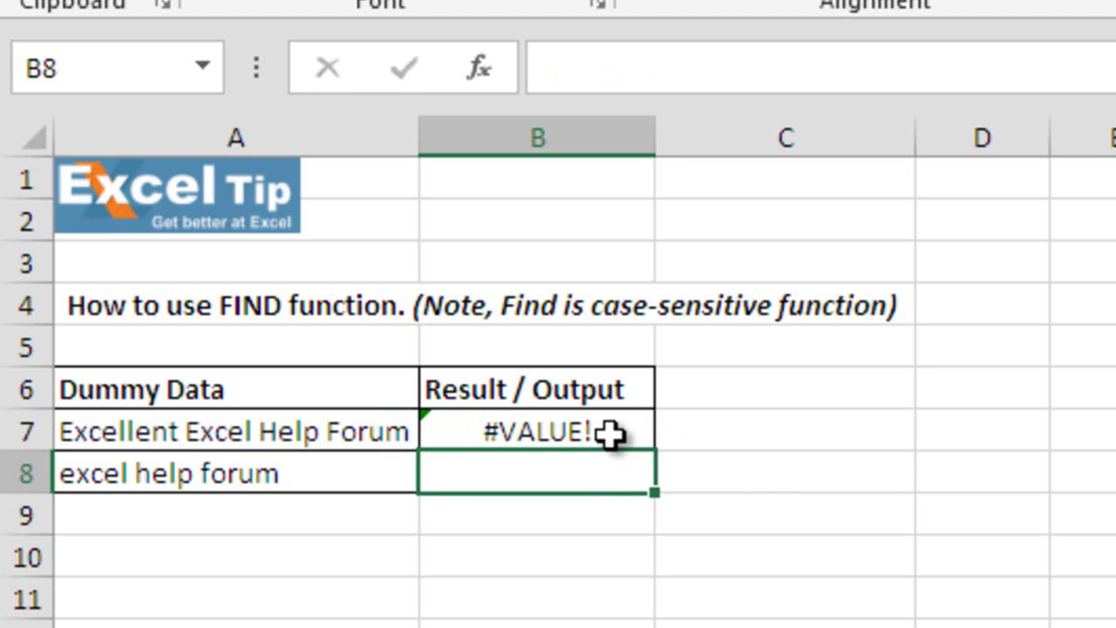
click(621, 431)
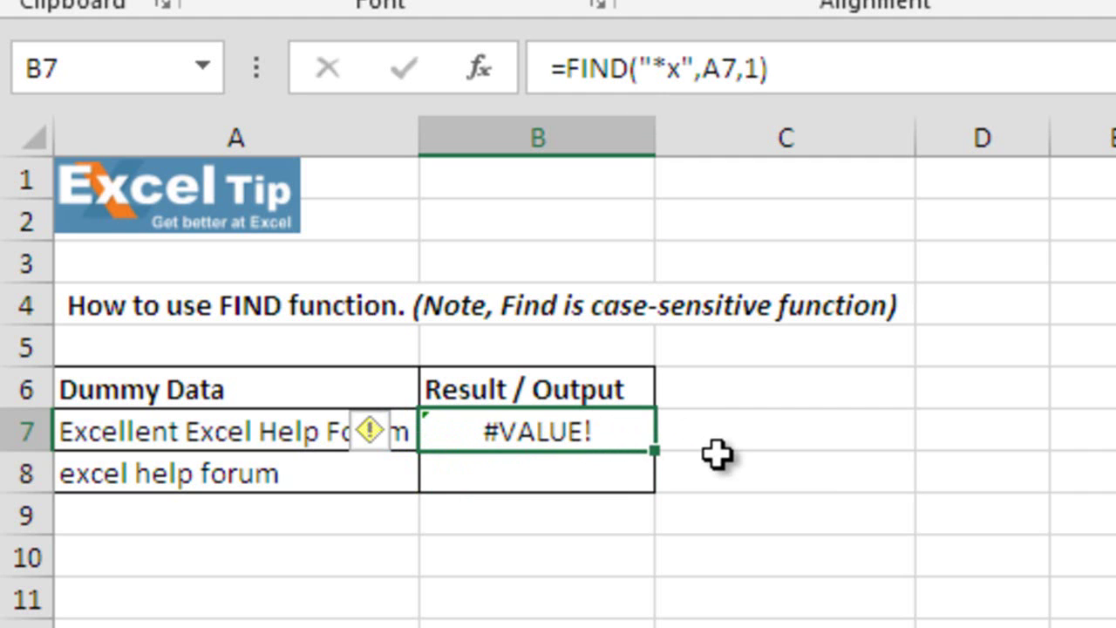
Replace B7 with =FIND(,A7,1), leaving find_text empty, so it returns 1
key(Delete)
text(=find)
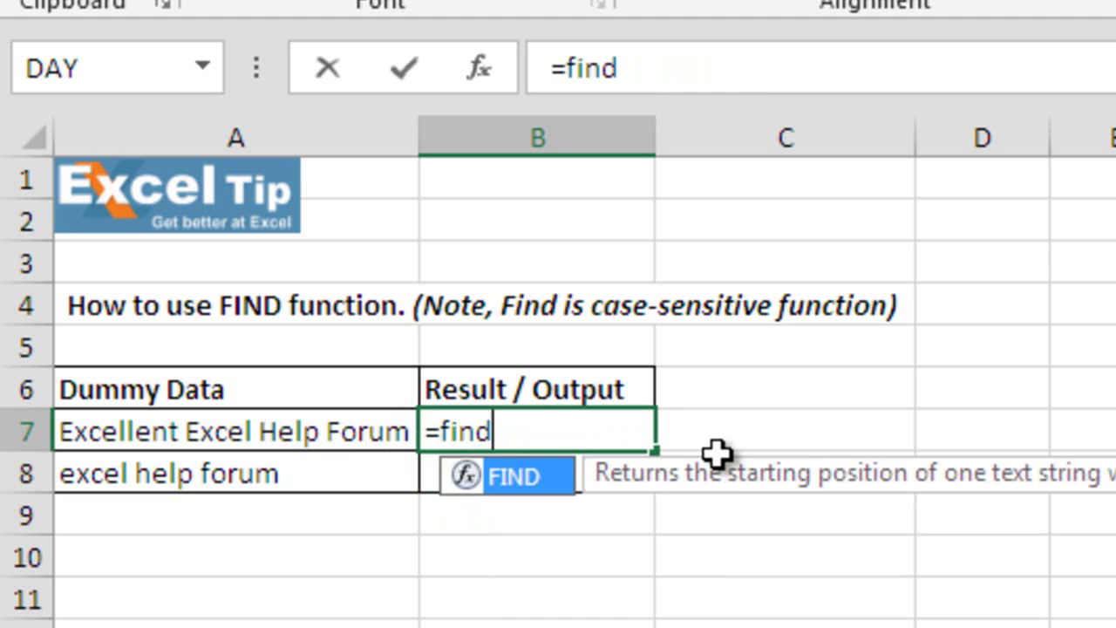
key(Tab)
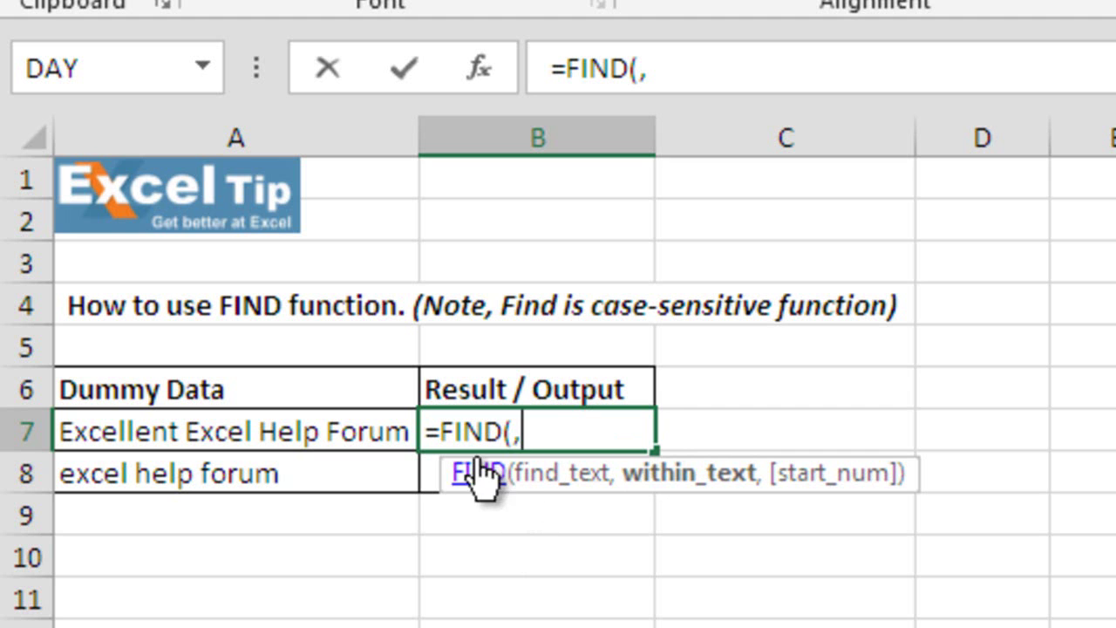
click(373, 436)
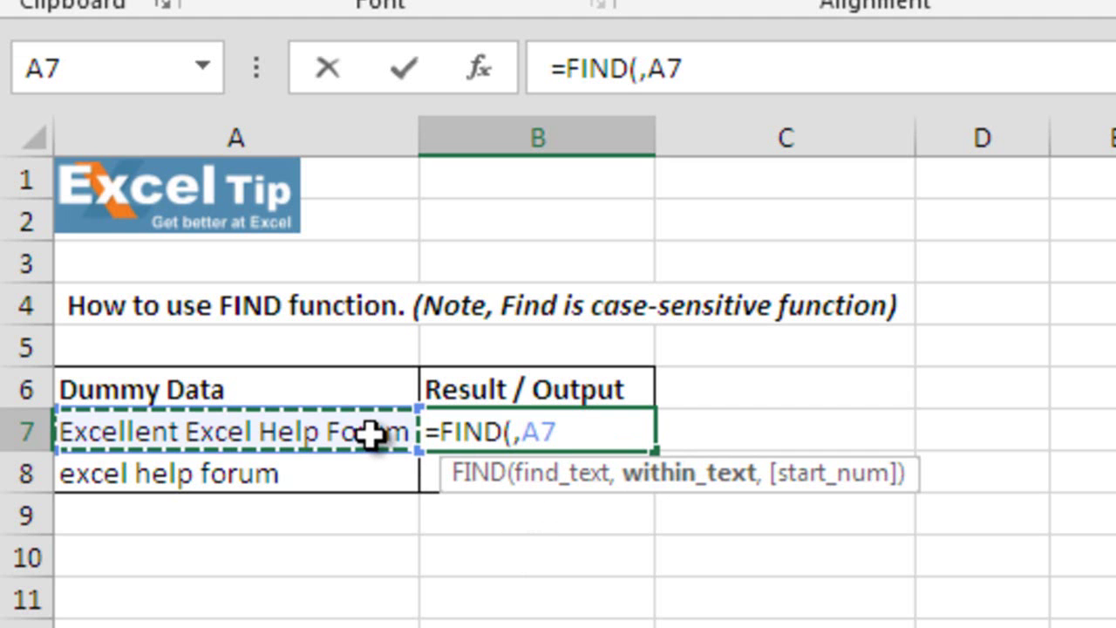
text(,)
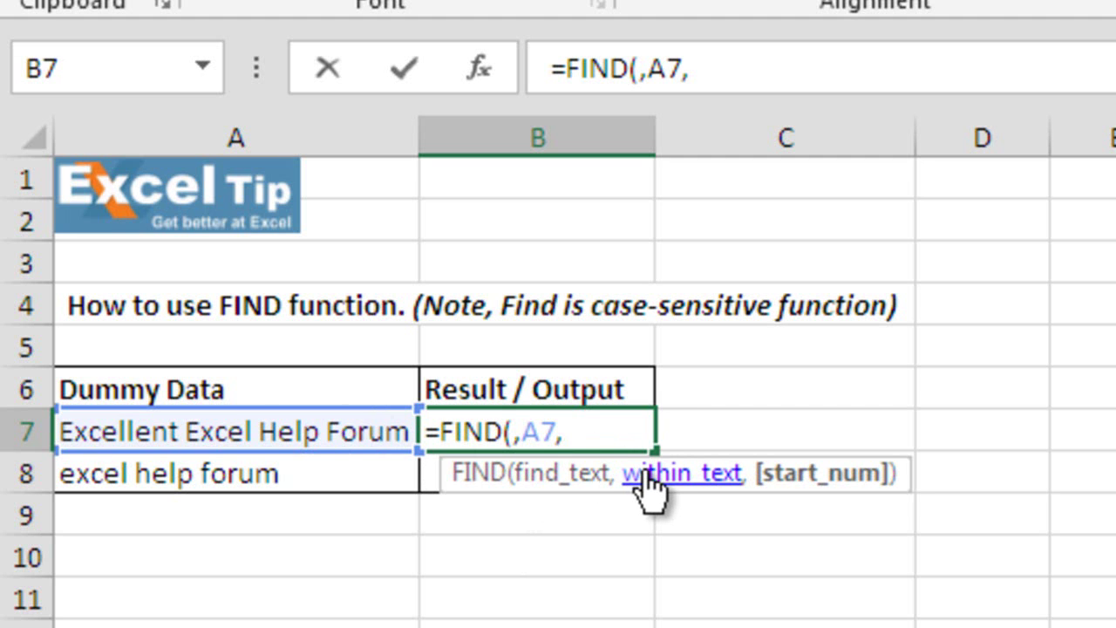
text(1)
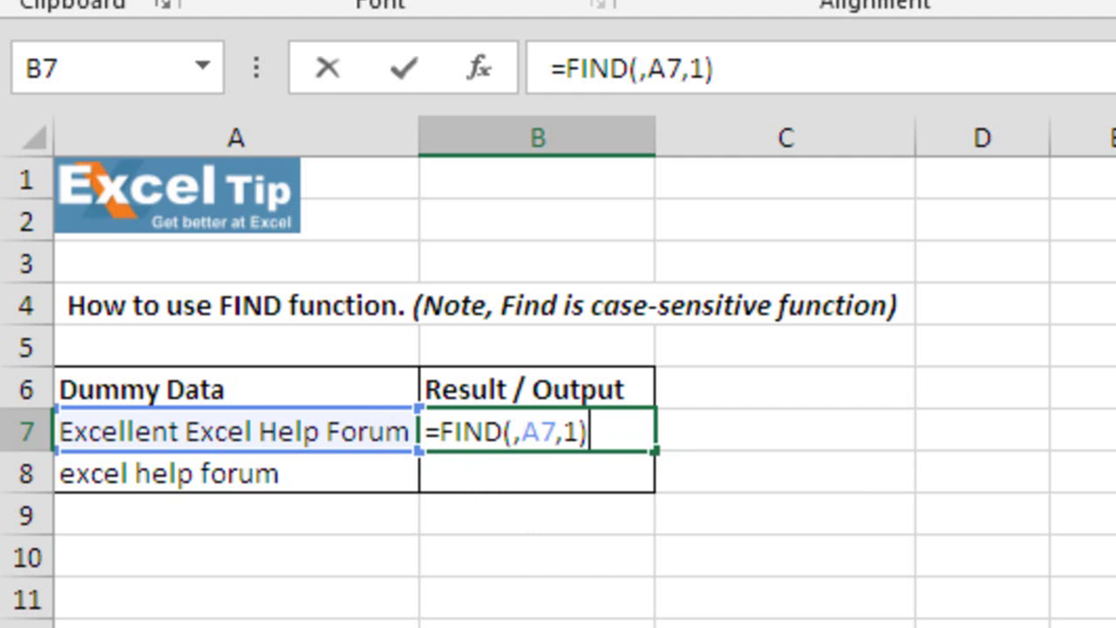
key(Return)
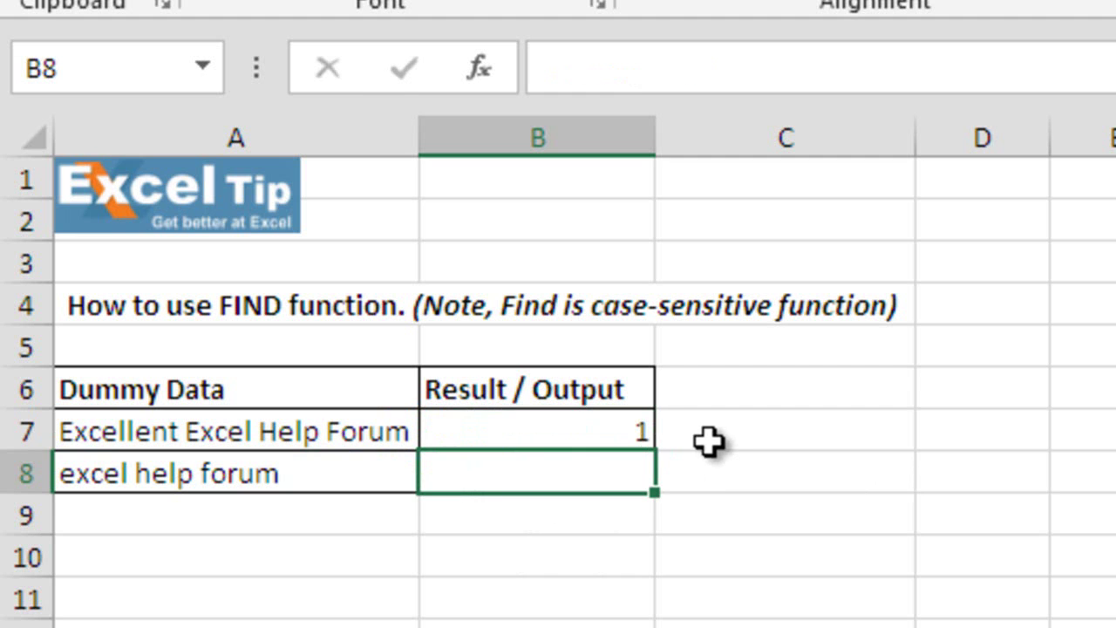
click(630, 438)
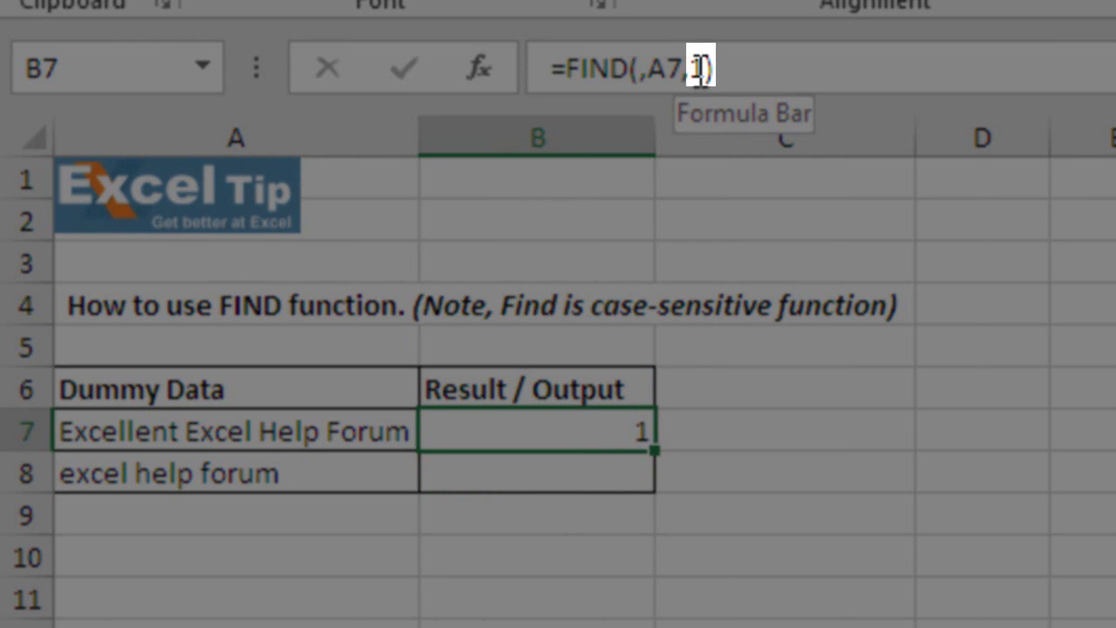
Edit B7 to =FIND(,A7,2) so the empty search text returns 2
click(700, 70)
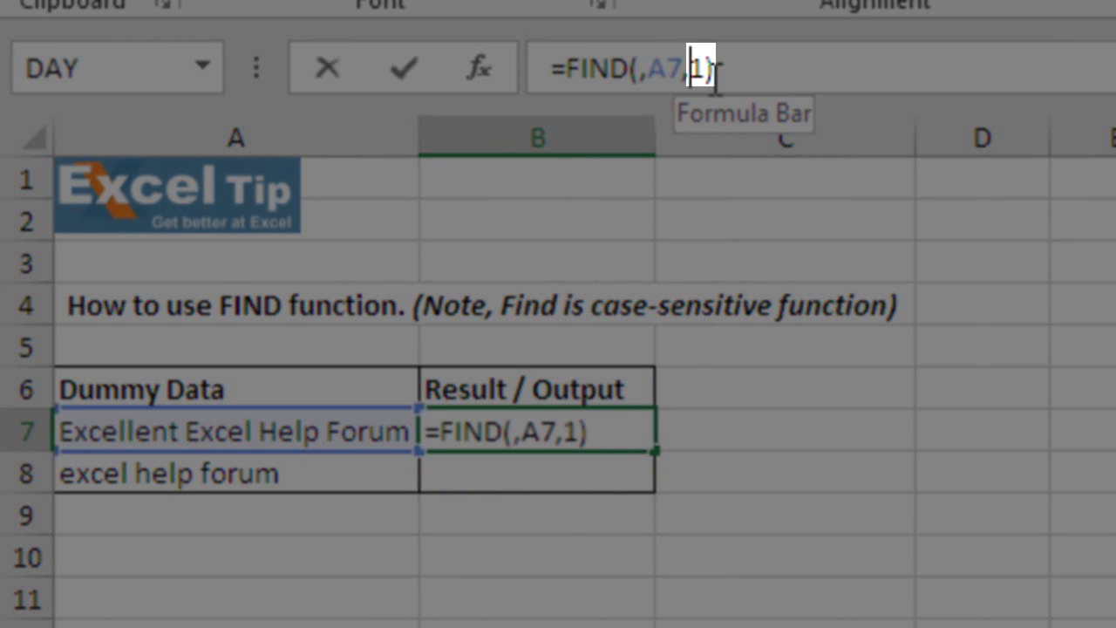
key(shift+Left)
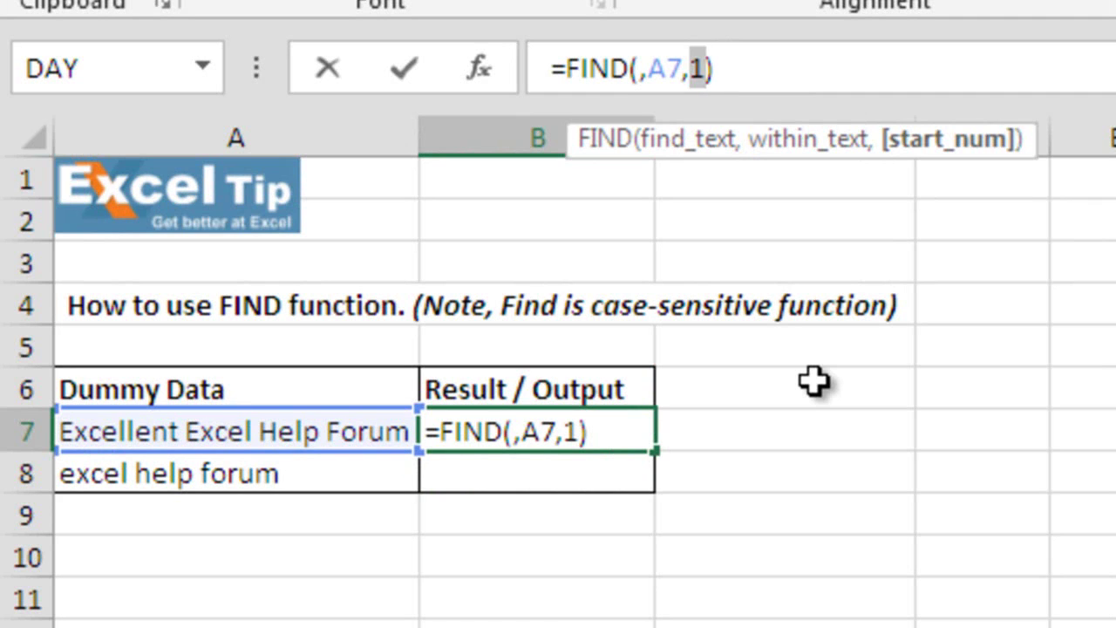
text(2)
key(Return)
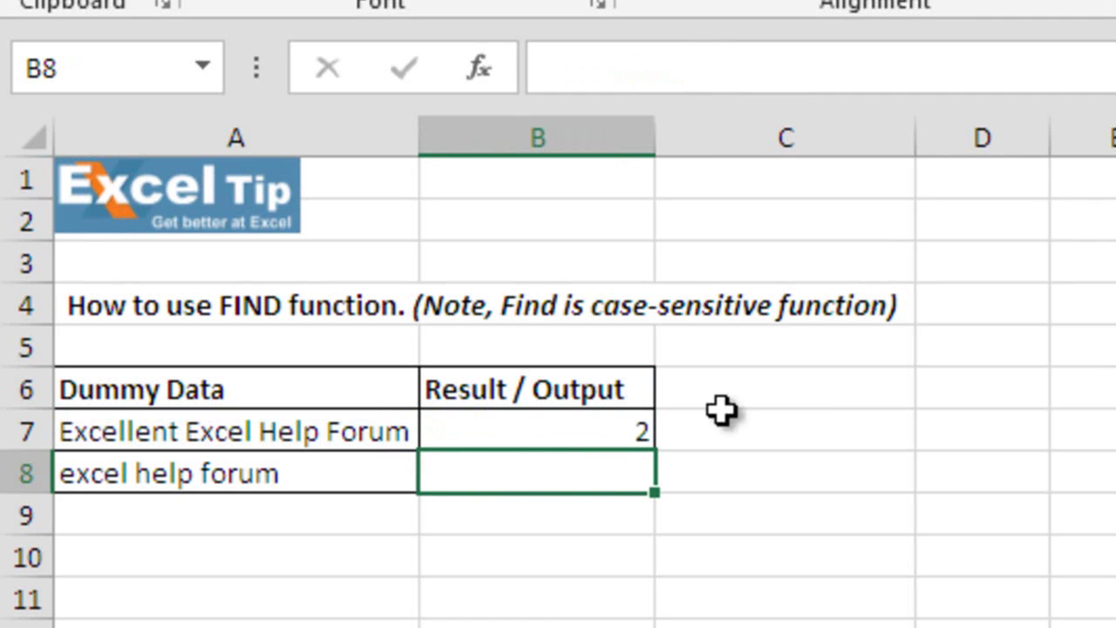
click(634, 443)
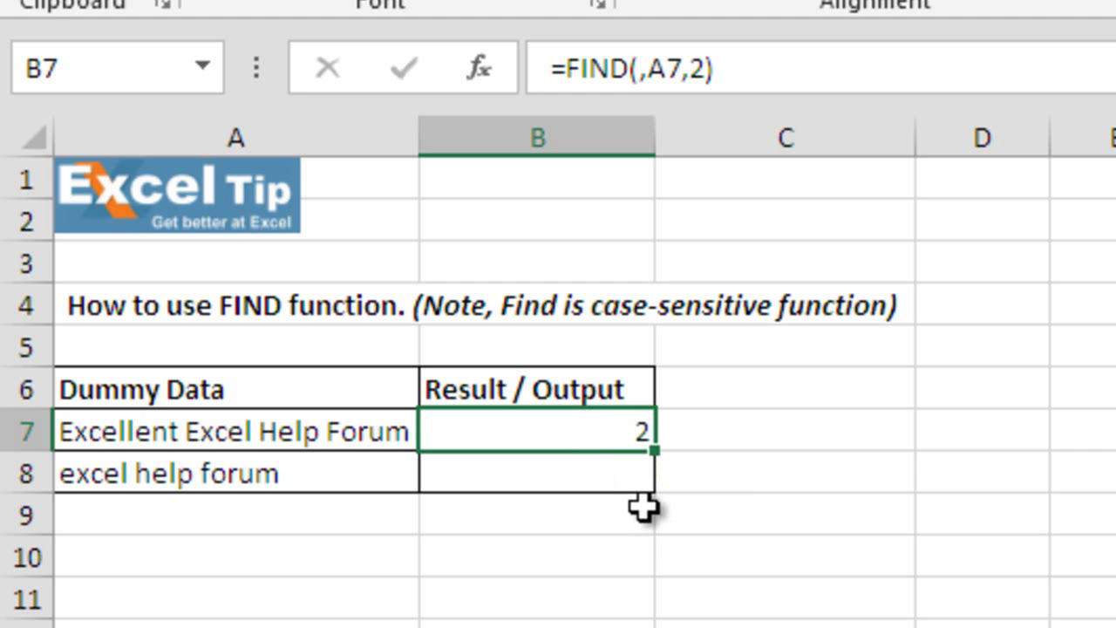
Enter =FIND("Excel",A8,1) in B8, which returns #VALUE! on A8's lowercase text
click(479, 473)
text(=fin)
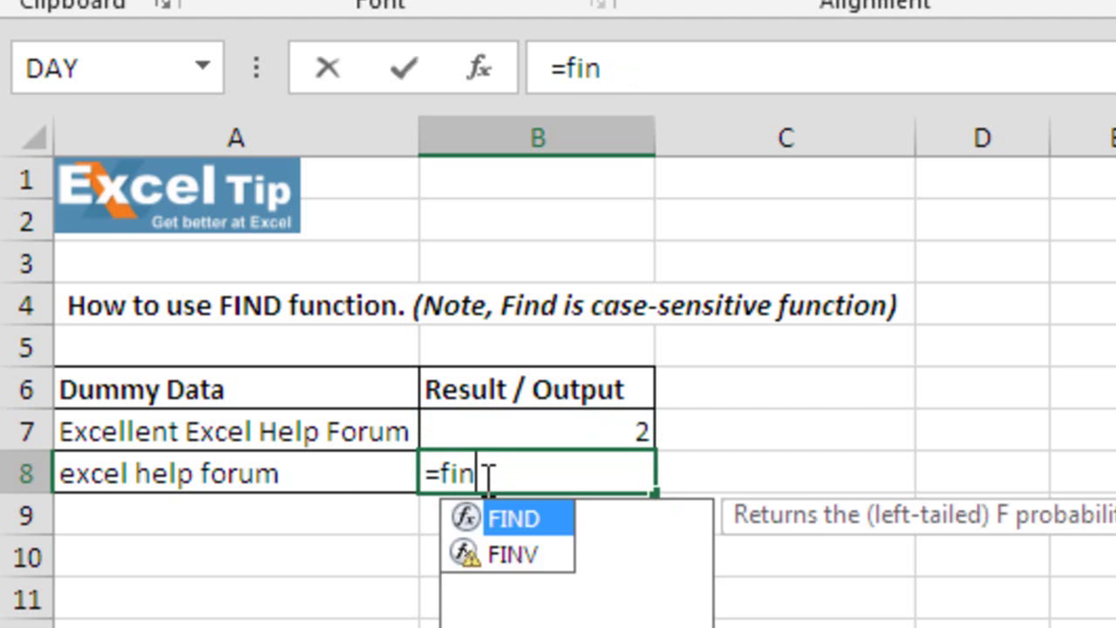
key(Tab)
text("E)
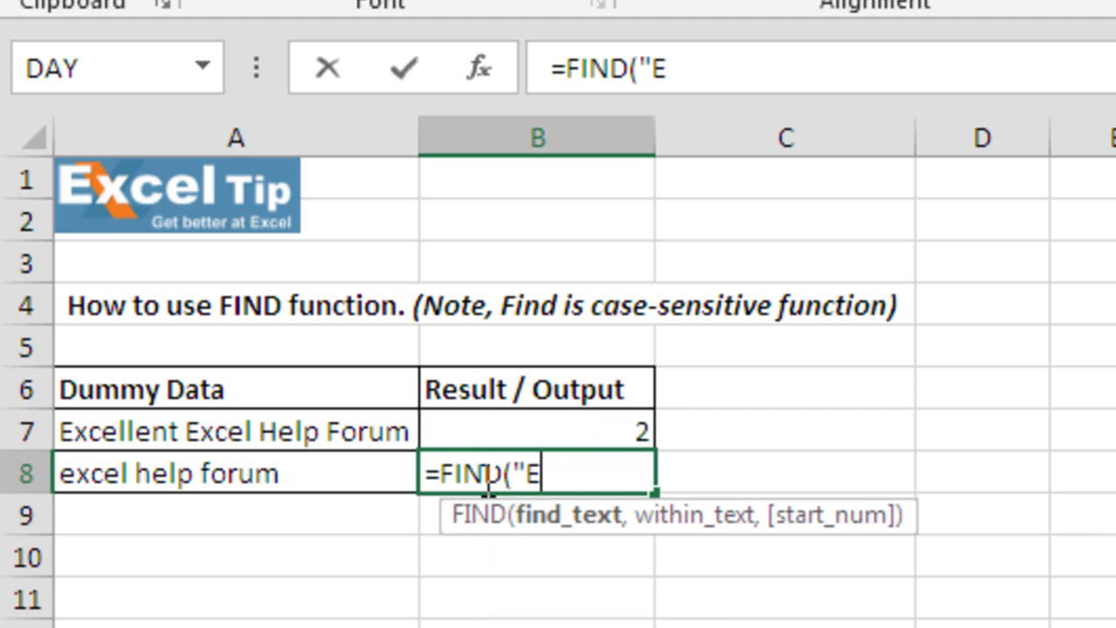
text(xcel",)
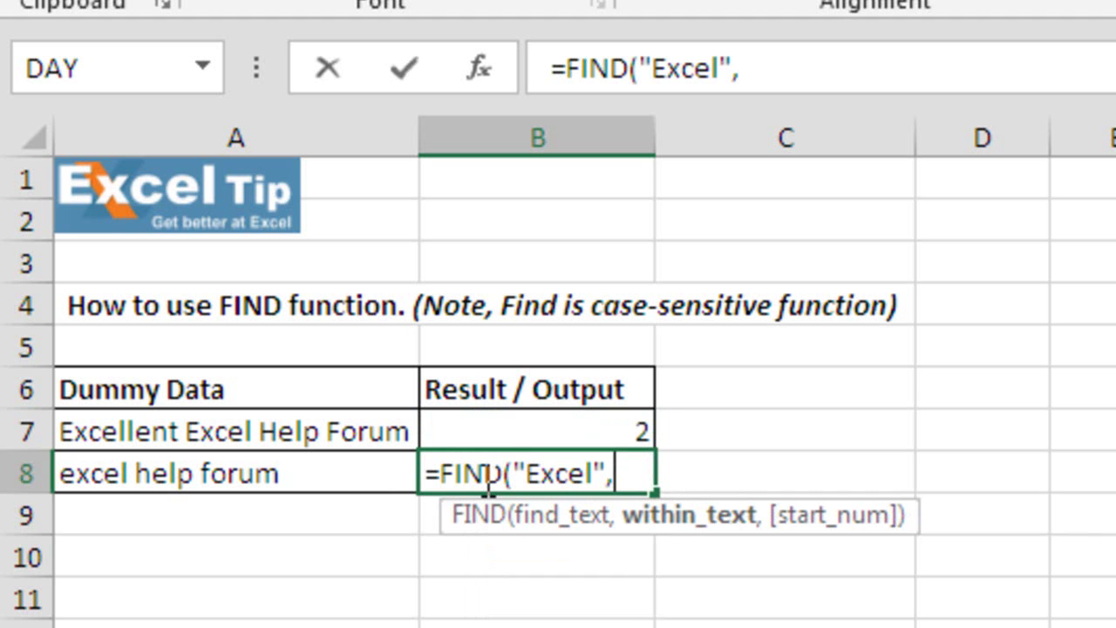
click(299, 482)
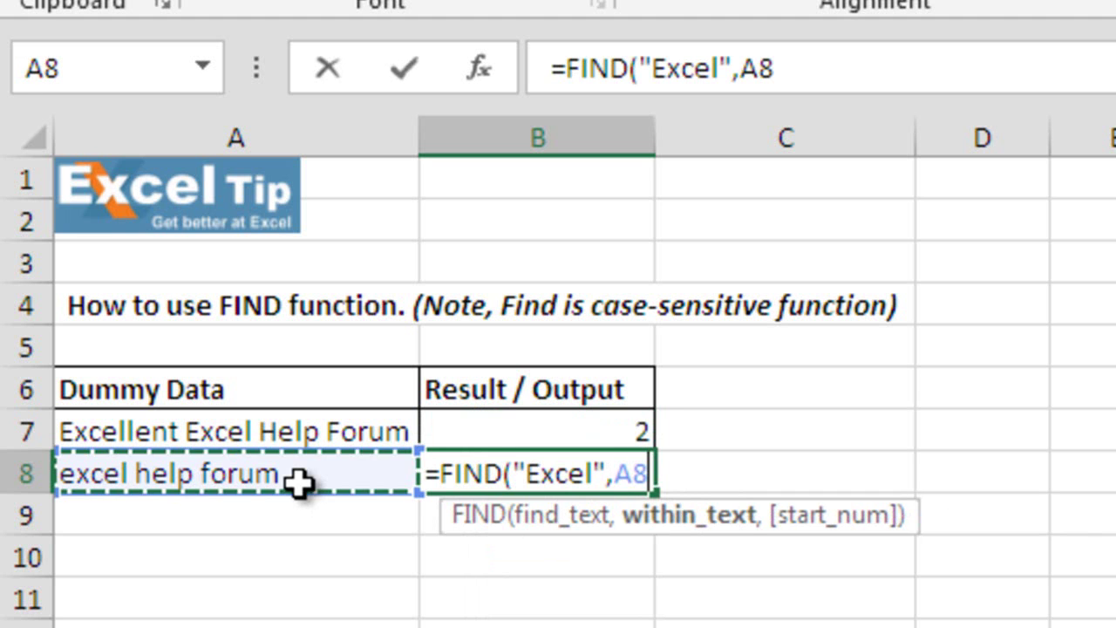
text(,1)
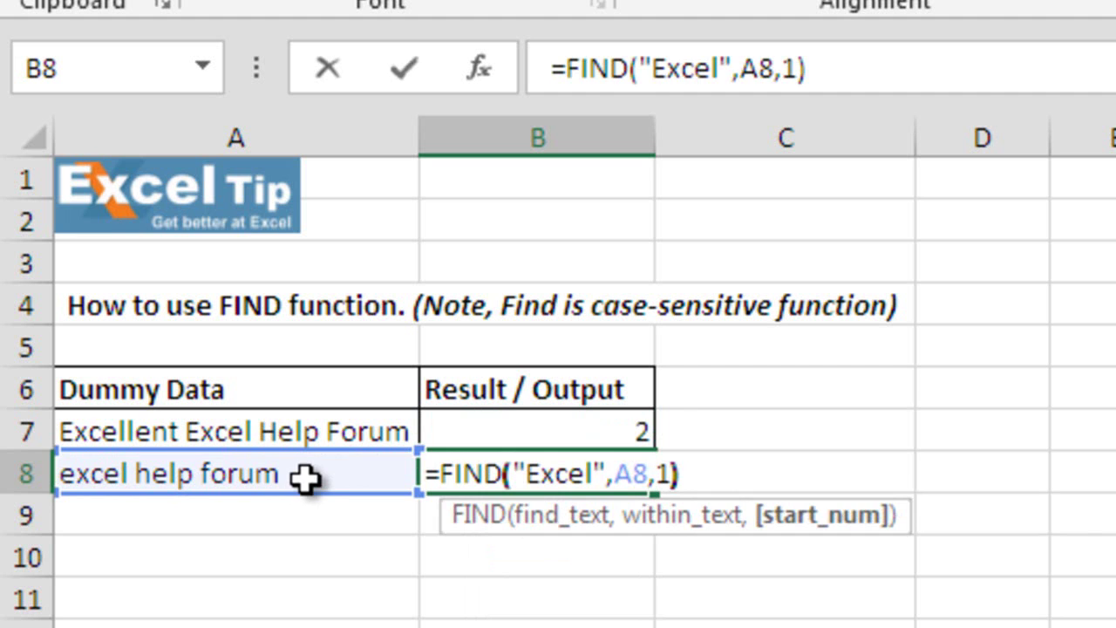
key(Return)
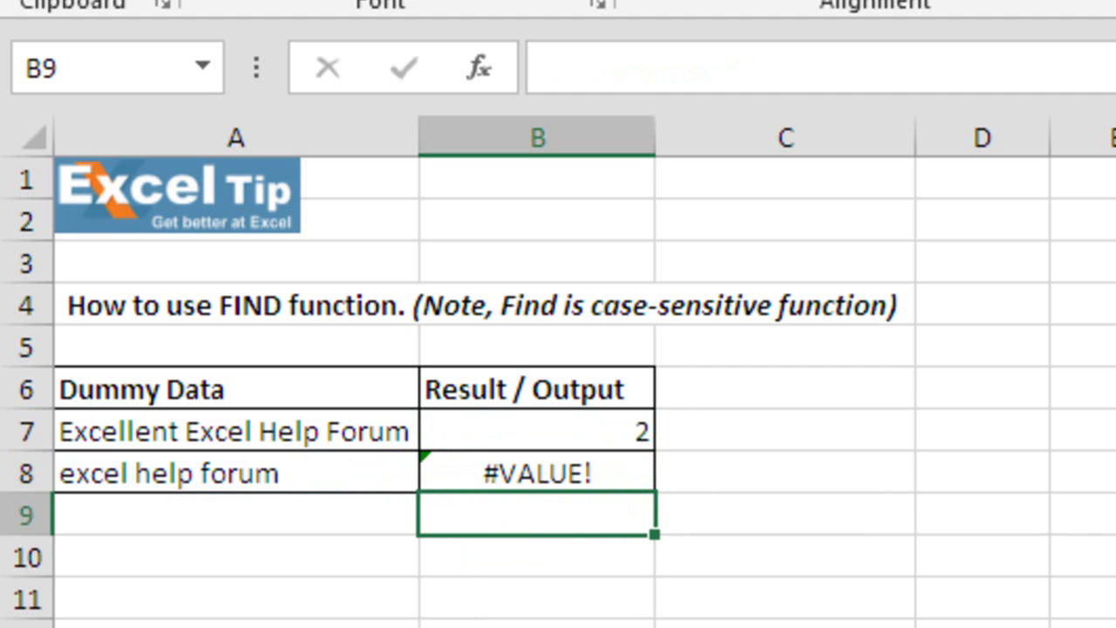
Highlight the capital E of "Excel" in B8's formula, leaving the formula unchanged
click(619, 473)
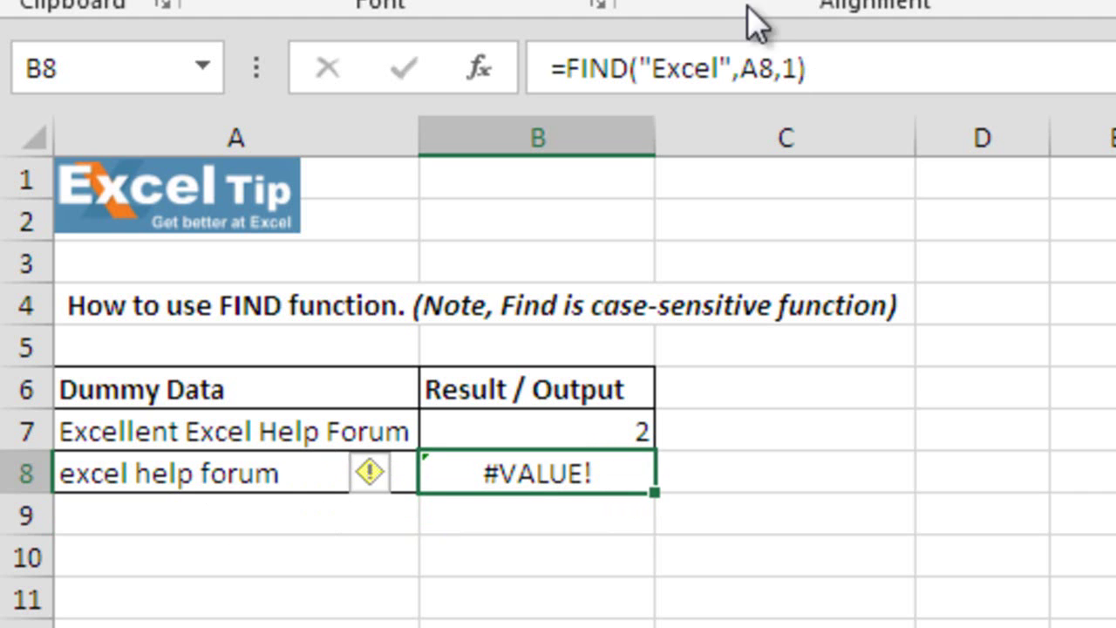
click(664, 67)
double_click(664, 67)
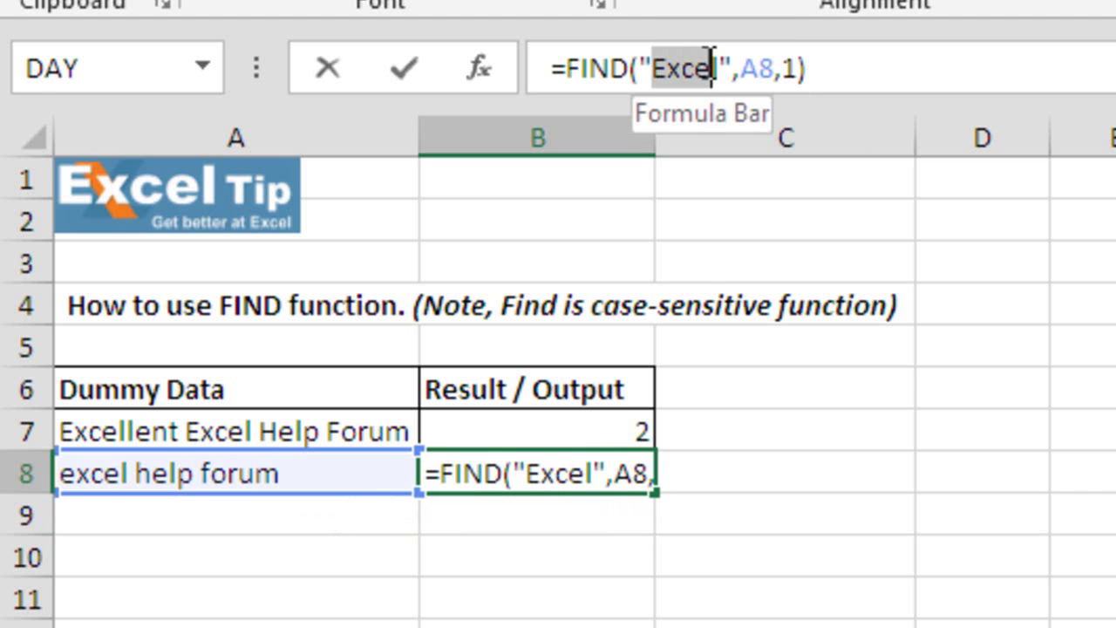
drag(653, 68, 664, 70)
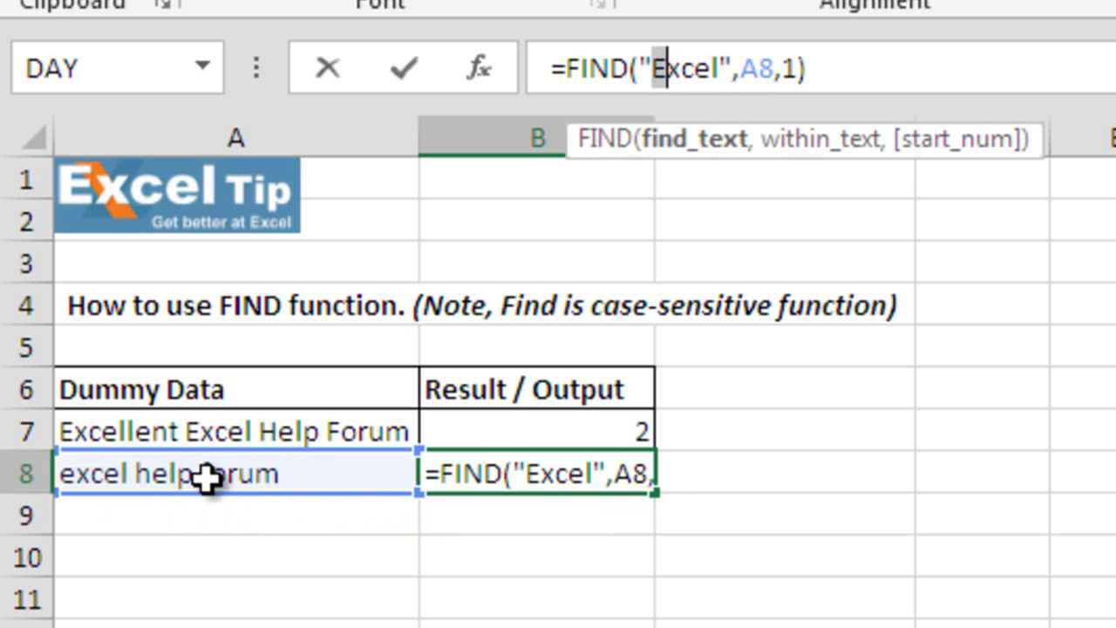
key(ctrl+Return)
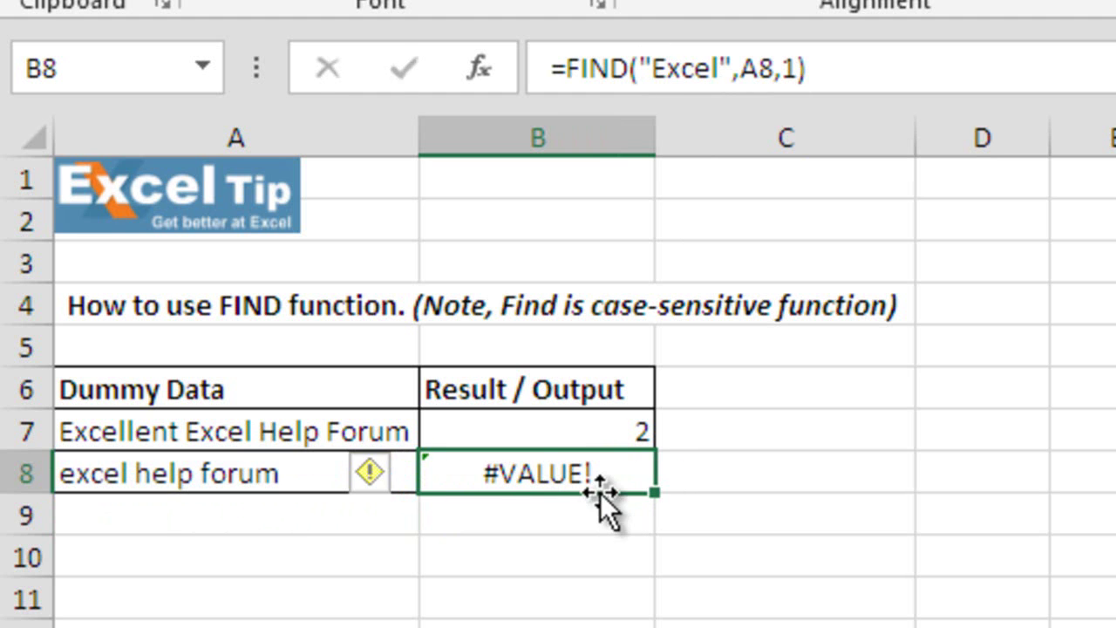
click(784, 627)
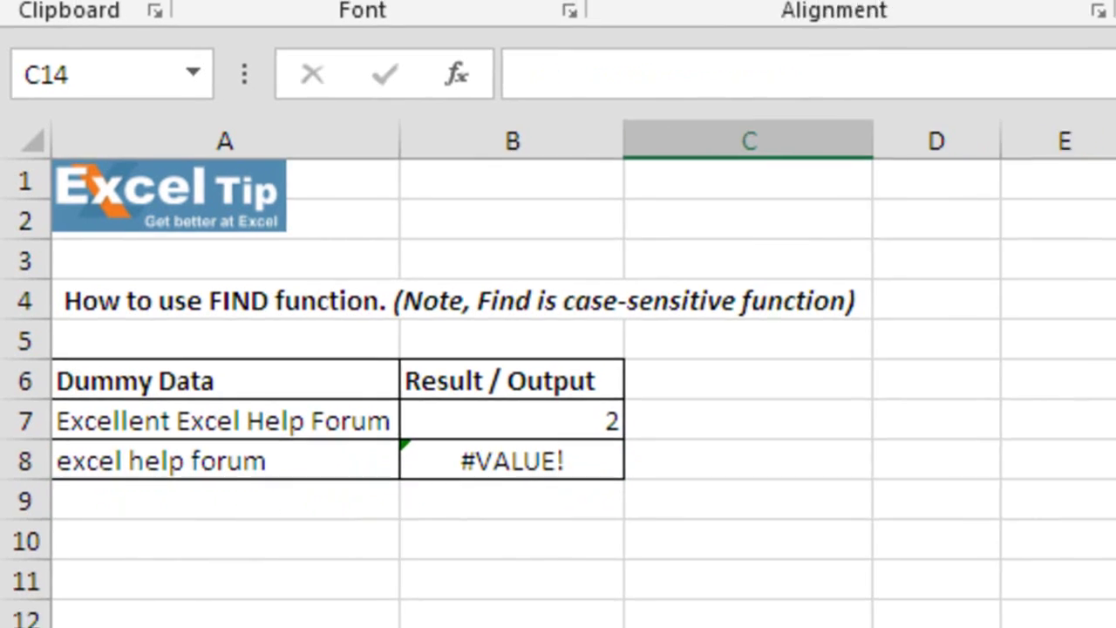